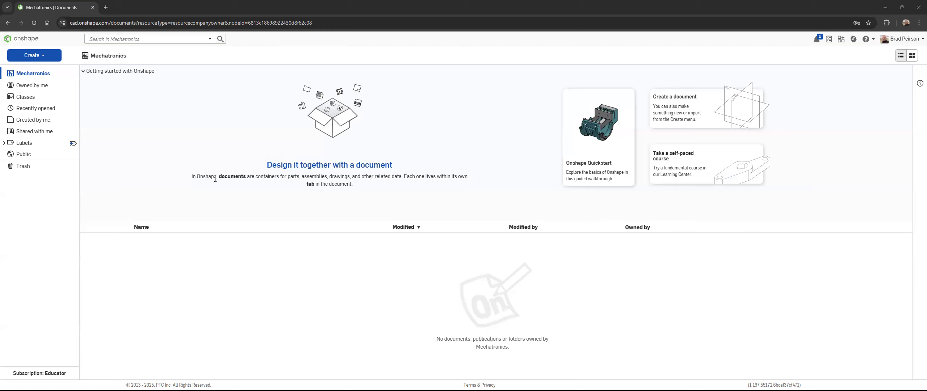
# Step: Create a new document named TwoPlateTutorial in the Mechatronics location
pyautogui.moveTo(194, 179); pyautogui.dragTo(387, 175)
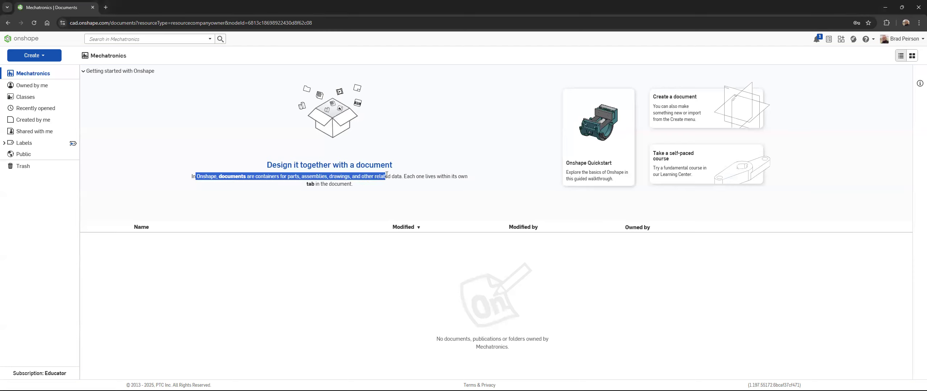
pyautogui.click(329, 184)
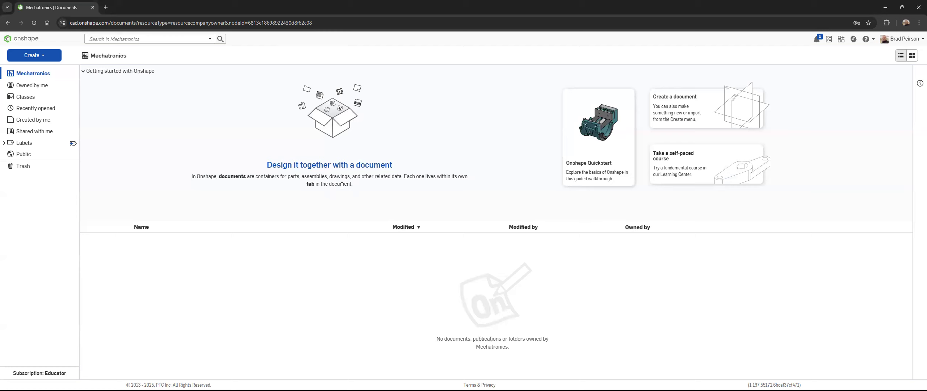
pyautogui.click(684, 110)
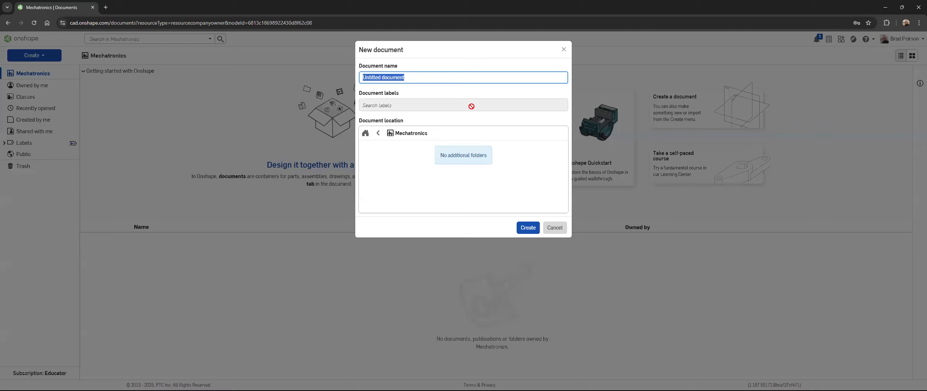
pyautogui.write('Bo')
pyautogui.press('BackSpace')
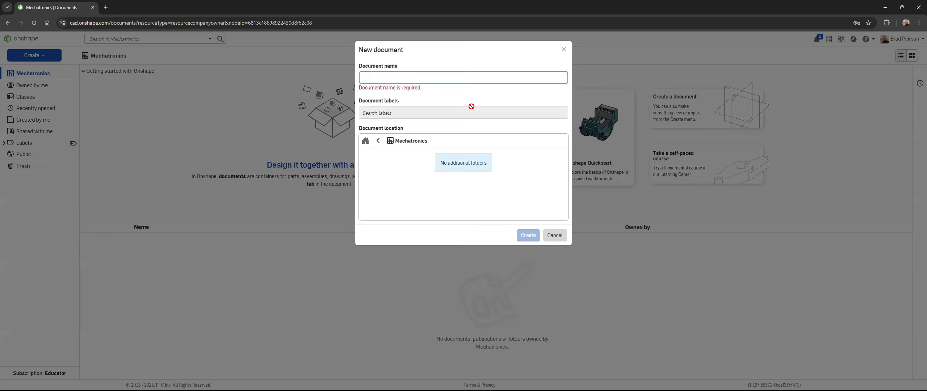
pyautogui.write('TwoPlate')
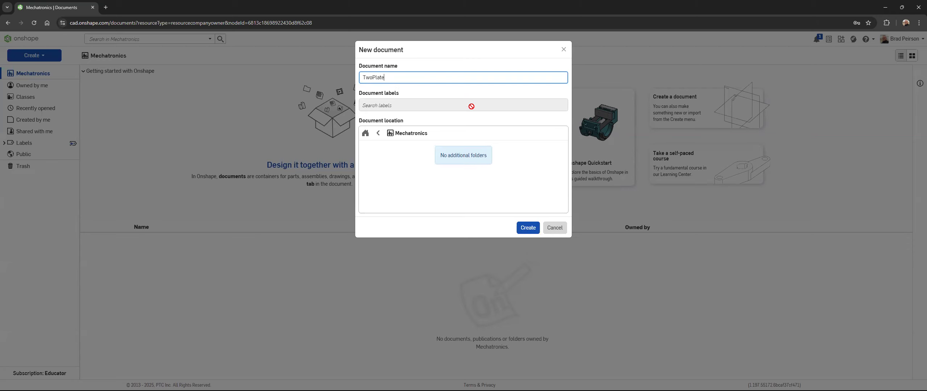
pyautogui.write('Tutorial')
pyautogui.click(532, 228)
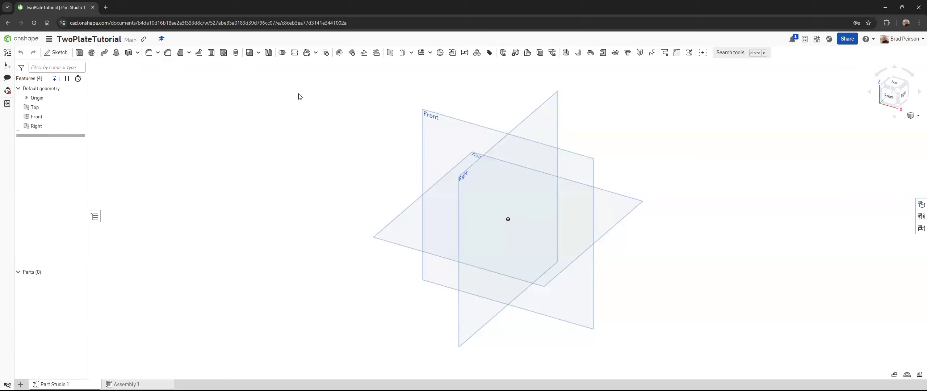
pyautogui.moveTo(345, 129)
pyautogui.mouseDown(button='right')
pyautogui.moveTo(329, 137)
pyautogui.moveTo(325, 128)
pyautogui.moveTo(341, 118)
pyautogui.moveTo(364, 151)
pyautogui.moveTo(366, 137)
pyautogui.moveTo(351, 130)
pyautogui.moveTo(380, 145)
pyautogui.moveTo(422, 147)
pyautogui.moveTo(347, 150)
pyautogui.moveTo(339, 141)
pyautogui.moveTo(371, 149)
pyautogui.moveTo(370, 157)
pyautogui.moveTo(368, 141)
pyautogui.moveTo(344, 134)
pyautogui.moveTo(338, 150)
pyautogui.moveTo(358, 128)
pyautogui.mouseUp(button='right')
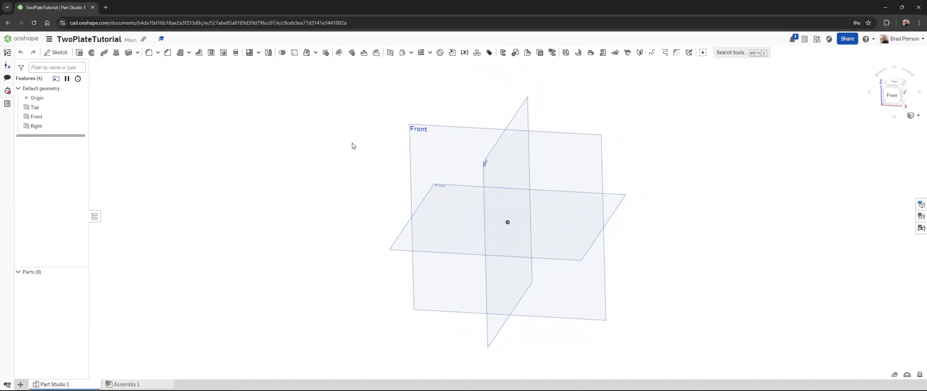
pyautogui.moveTo(385, 203)
pyautogui.mouseDown(button='right')
pyautogui.moveTo(368, 194)
pyautogui.moveTo(360, 210)
pyautogui.moveTo(374, 215)
pyautogui.moveTo(377, 205)
pyautogui.moveTo(336, 200)
pyautogui.moveTo(366, 205)
pyautogui.mouseUp(button='right')
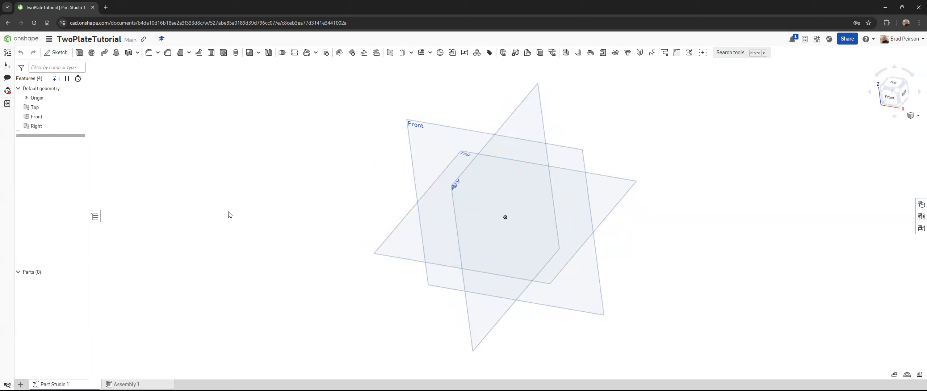
pyautogui.click(381, 257)
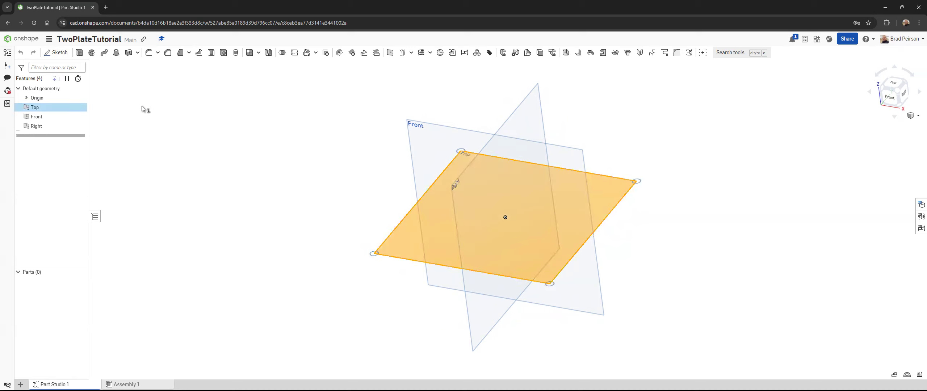
pyautogui.click(80, 53)
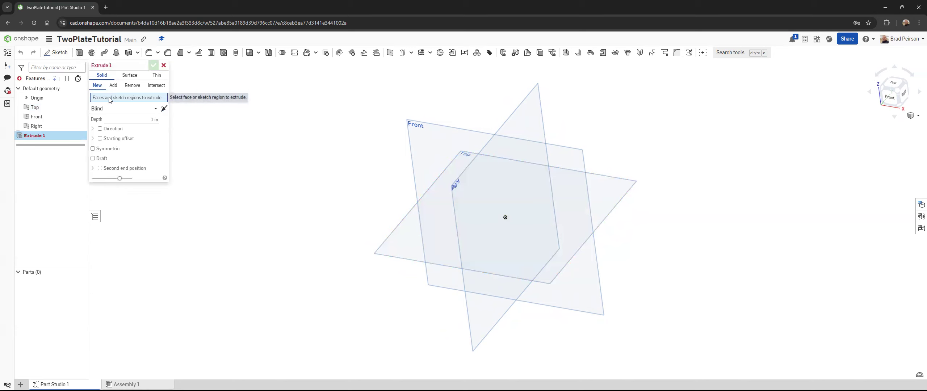
pyautogui.click(163, 66)
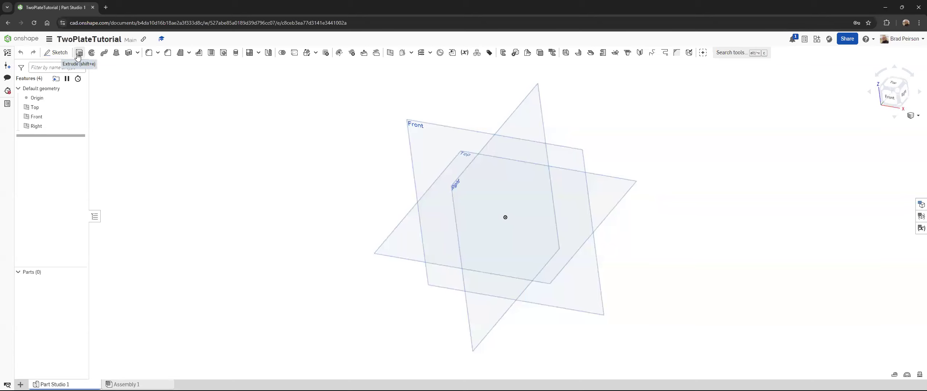
# Step: Sketch a corner rectangle about 1.3 in tall on the Top plane, starting at the origin, and pull its right edge slightly outward
pyautogui.click(61, 54)
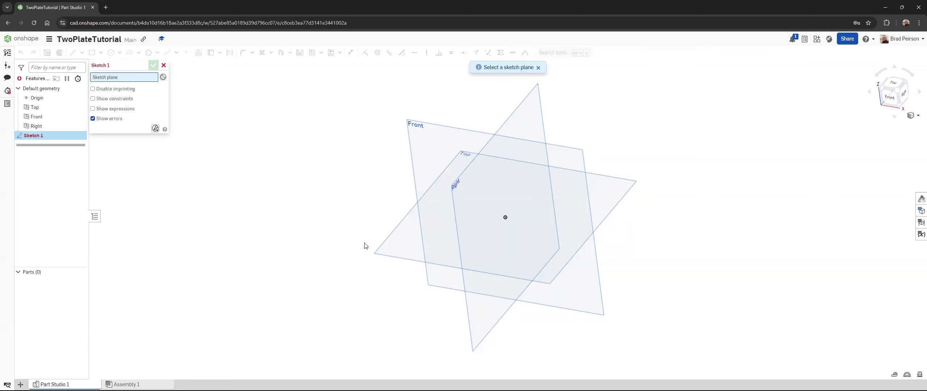
pyautogui.click(377, 256)
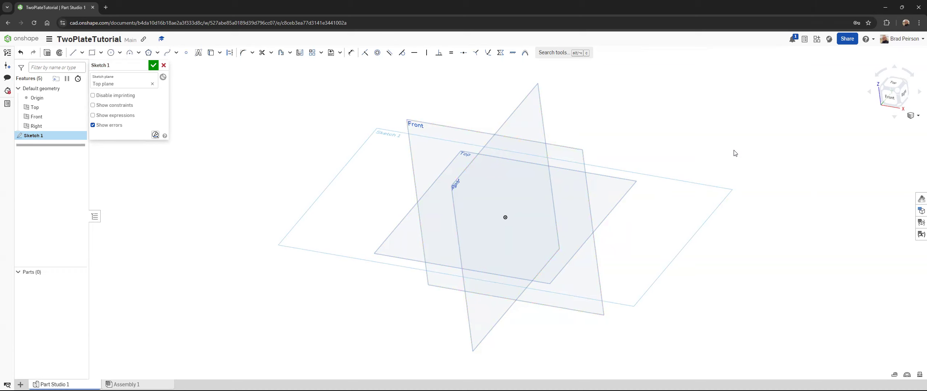
pyautogui.click(893, 86)
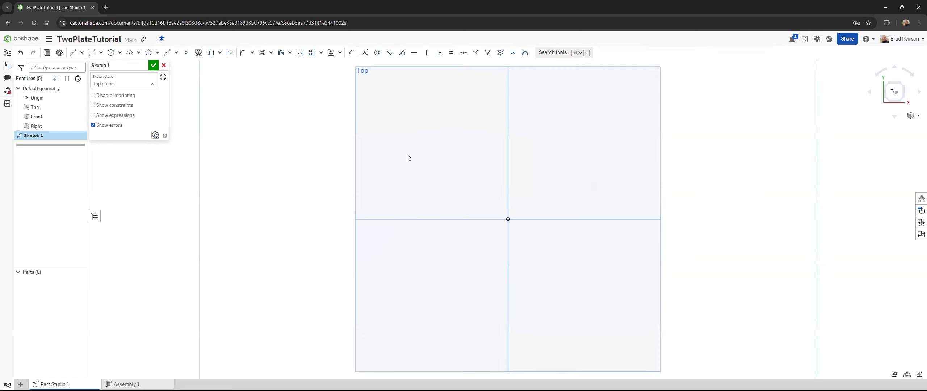
pyautogui.click(91, 55)
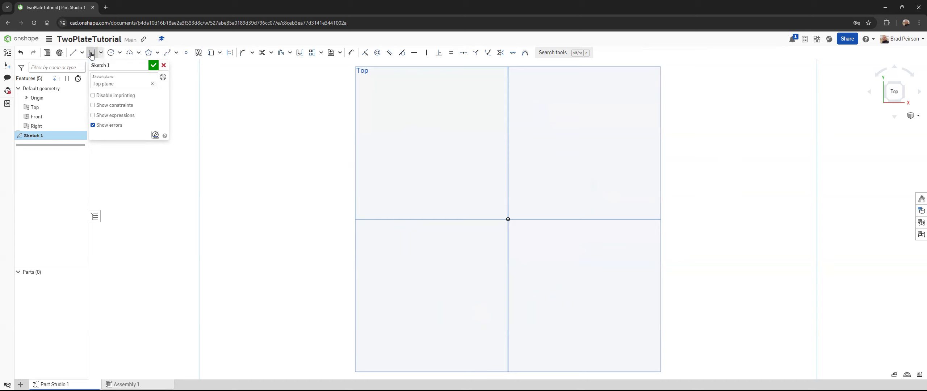
pyautogui.click(509, 219)
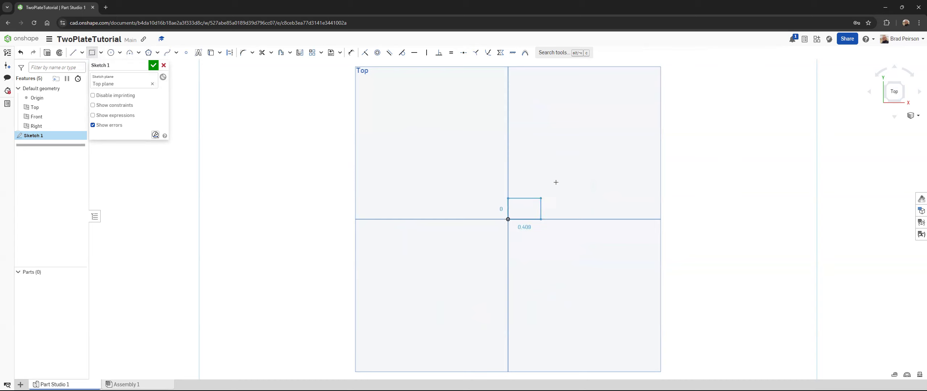
pyautogui.click(597, 152)
pyautogui.press('Escape')
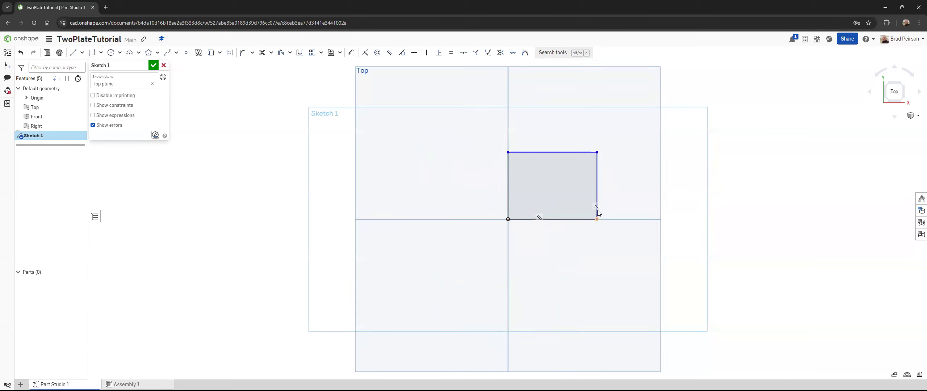
pyautogui.moveTo(597, 215)
pyautogui.mouseDown()
pyautogui.moveTo(672, 211)
pyautogui.moveTo(588, 212)
pyautogui.moveTo(656, 211)
pyautogui.moveTo(607, 211)
pyautogui.mouseUp()
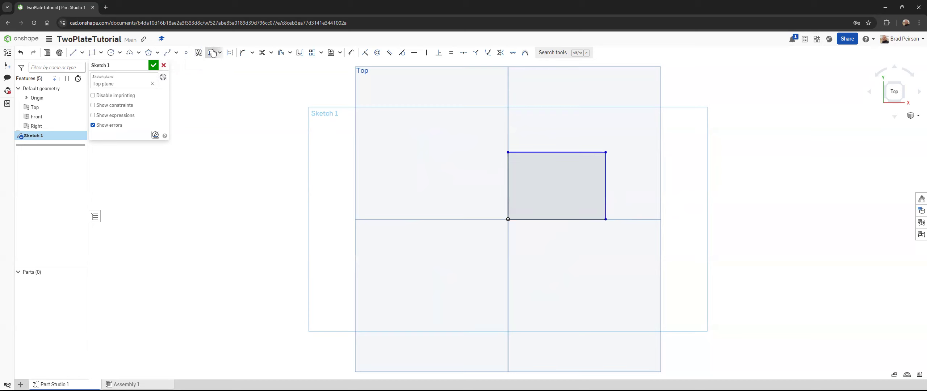
# Step: Dimension the rectangle 1.5 in high and 2.5 in wide, and finish the sketch
pyautogui.click(350, 54)
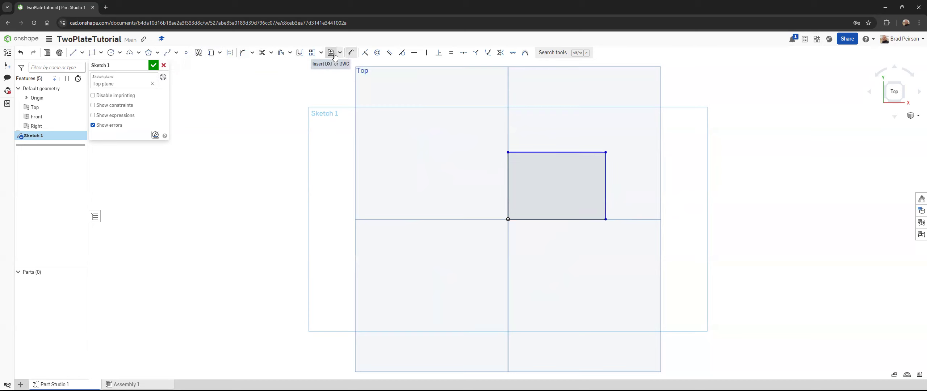
pyautogui.click(507, 180)
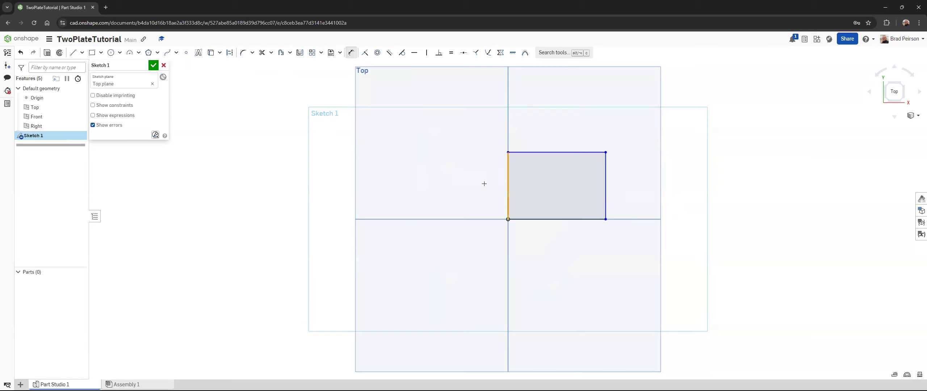
pyautogui.click(485, 183)
pyautogui.write('1')
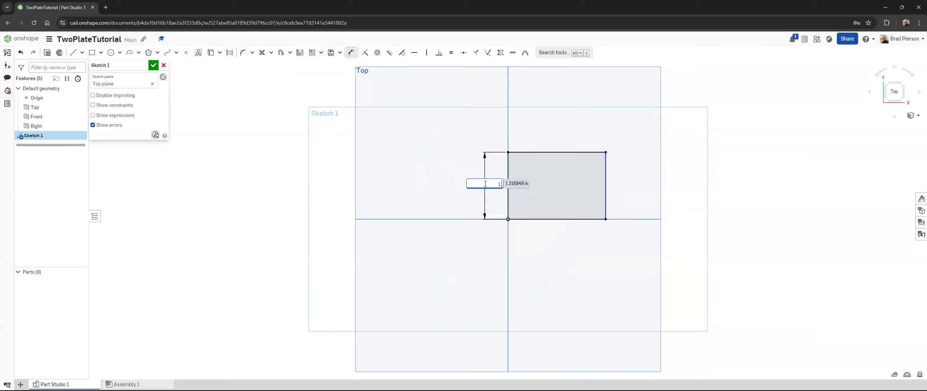
pyautogui.write('.5')
pyautogui.press('Return')
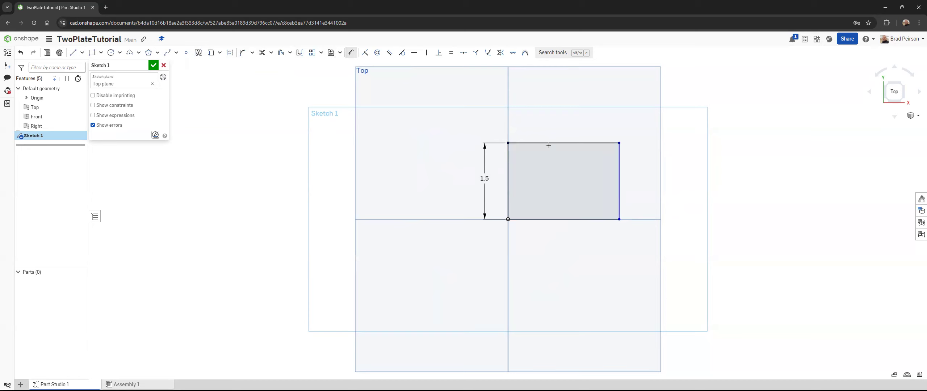
pyautogui.click(556, 136)
pyautogui.click(561, 126)
pyautogui.write('2.5')
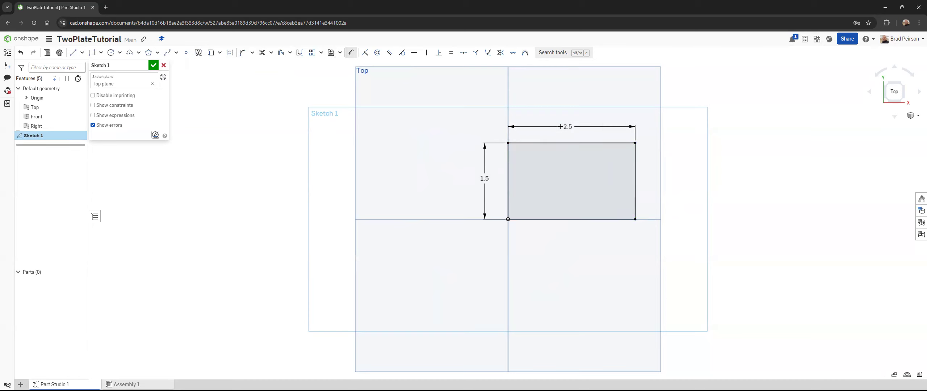
pyautogui.click(153, 66)
pyautogui.moveTo(342, 225)
pyautogui.mouseDown(button='right')
pyautogui.moveTo(343, 162)
pyautogui.moveTo(319, 163)
pyautogui.moveTo(315, 185)
pyautogui.mouseUp(button='right')
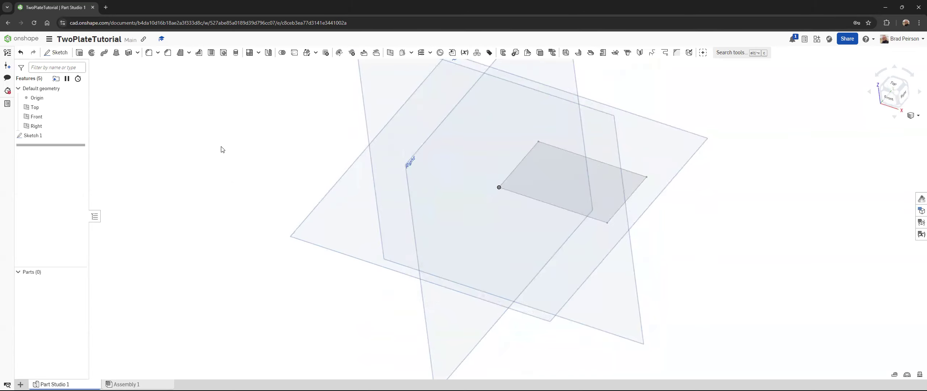
pyautogui.click(79, 54)
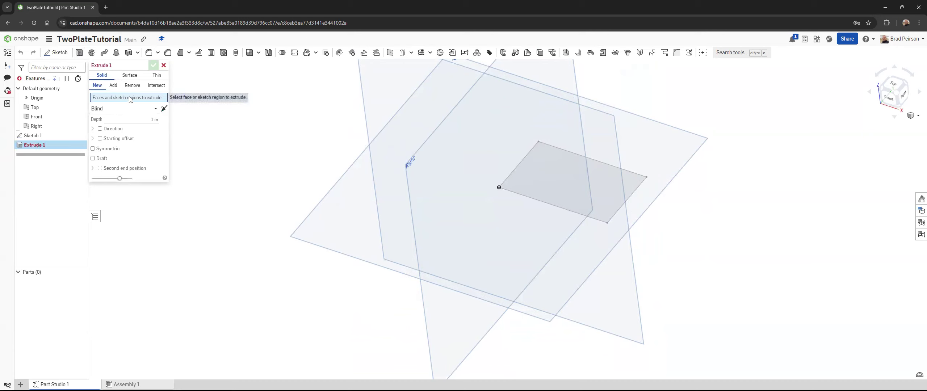
pyautogui.click(532, 192)
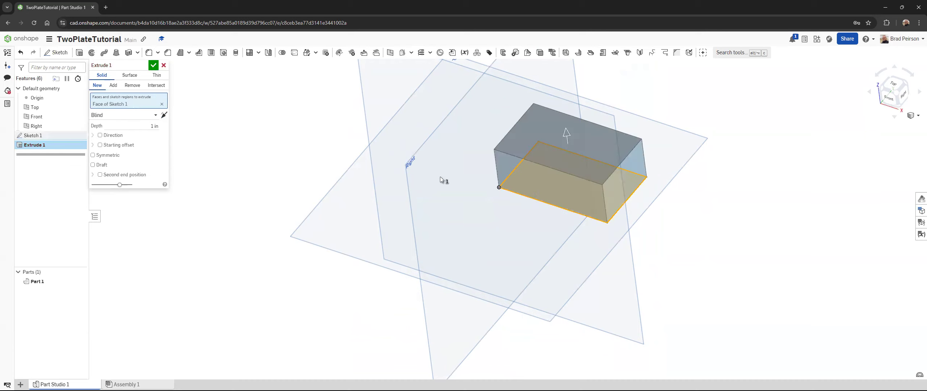
pyautogui.click(164, 67)
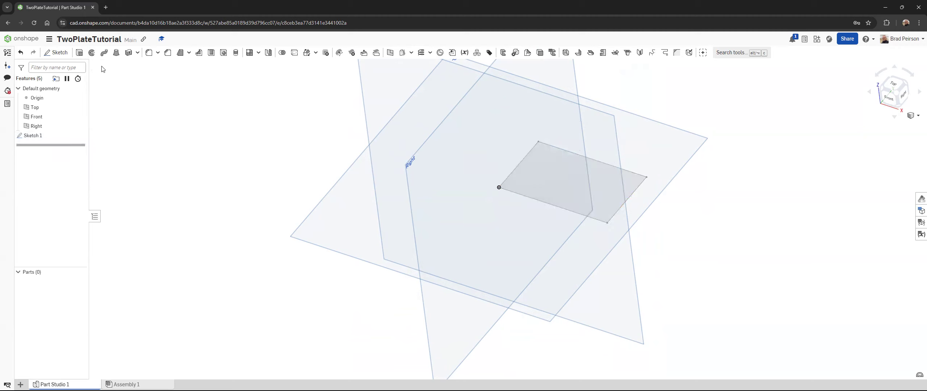
# Step: Extrude the rectangle sketch as a new solid with a Blind depth of 0.5 in
pyautogui.click(80, 54)
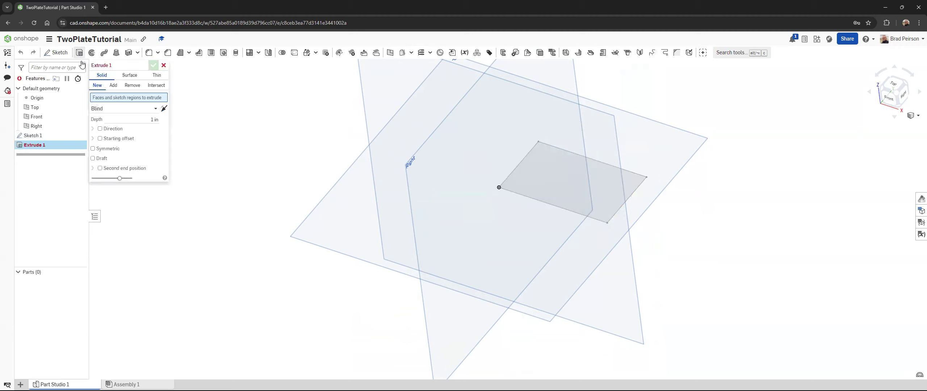
pyautogui.click(25, 140)
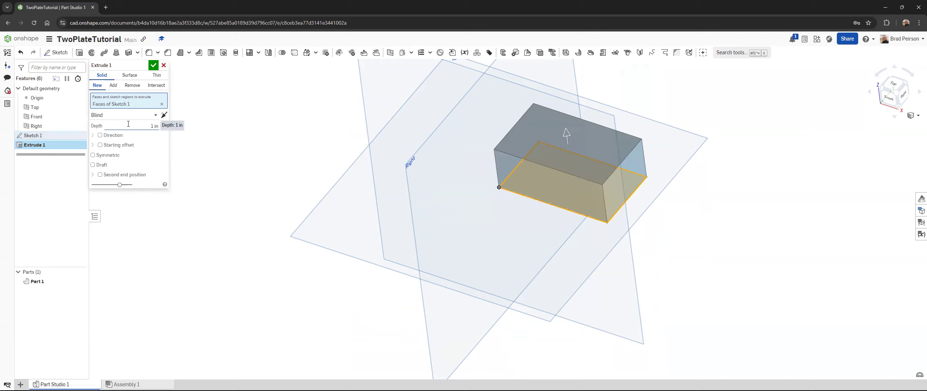
pyautogui.click(114, 116)
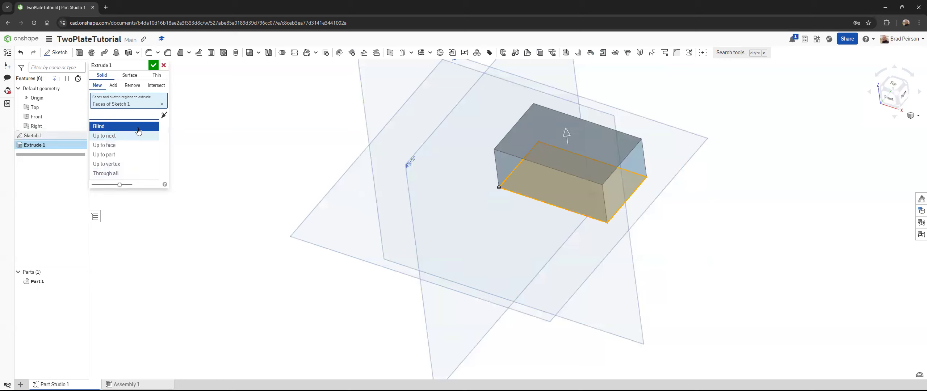
pyautogui.click(118, 126)
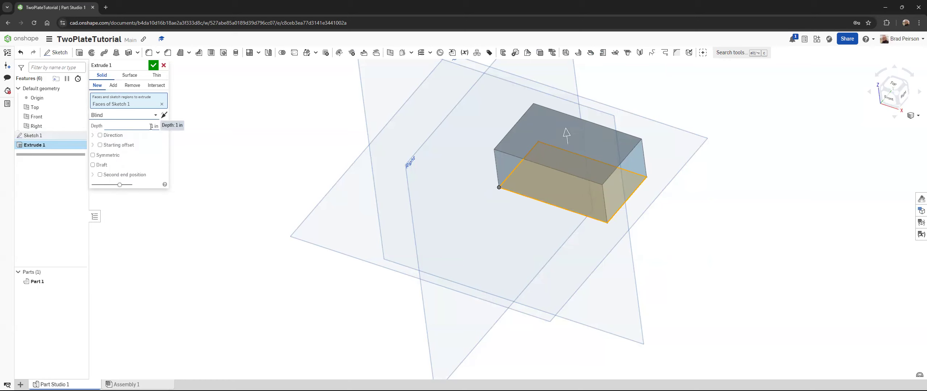
pyautogui.click(142, 116)
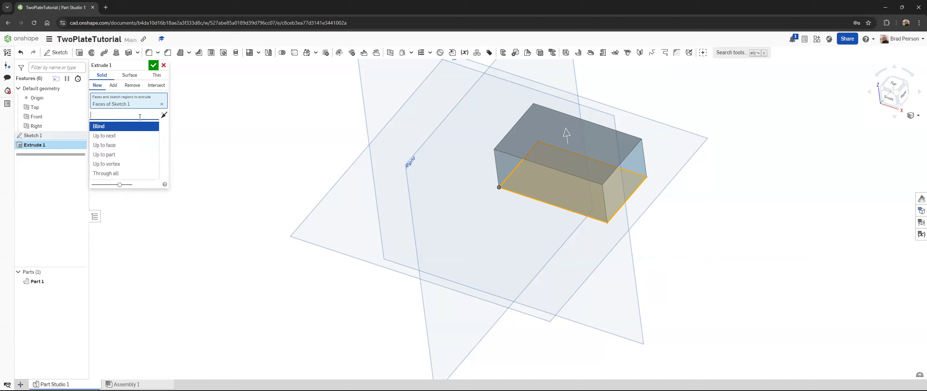
pyautogui.click(163, 142)
pyautogui.moveTo(147, 126); pyautogui.dragTo(151, 128)
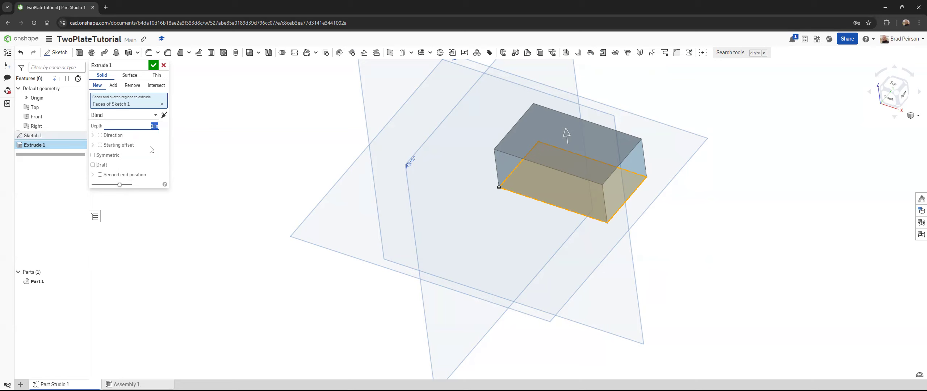
pyautogui.write('0.5')
pyautogui.press('Return')
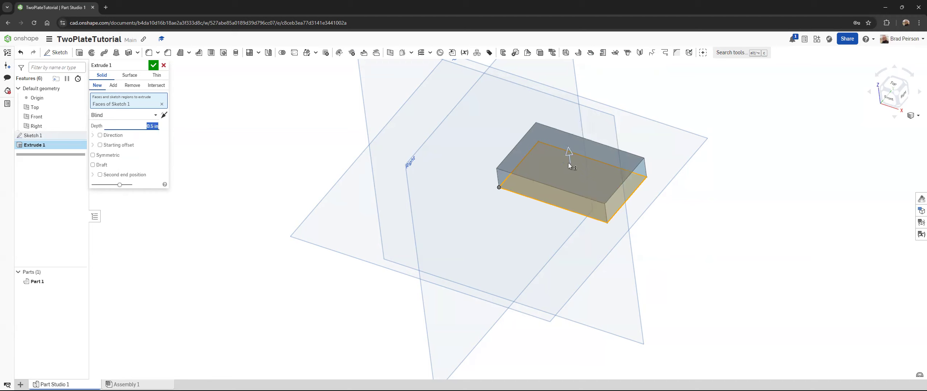
pyautogui.click(154, 66)
pyautogui.moveTo(408, 135); pyautogui.dragTo(433, 151, button='right')
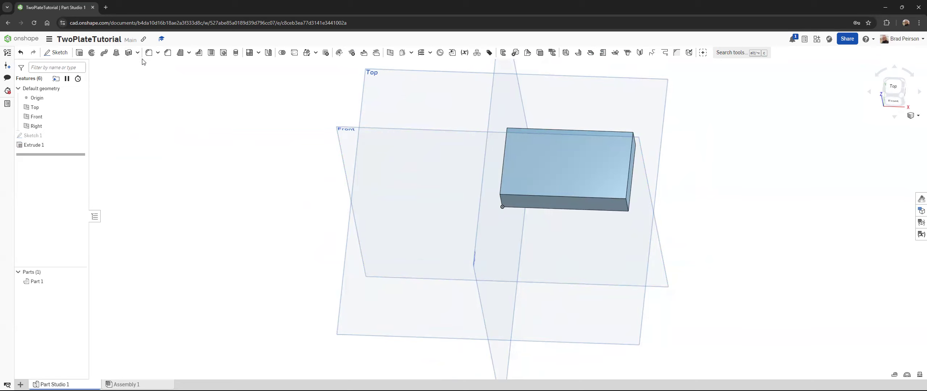
pyautogui.click(224, 53)
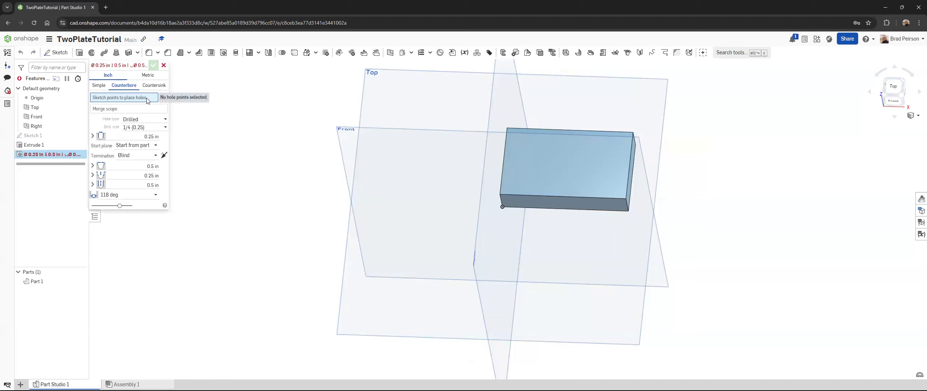
pyautogui.click(164, 66)
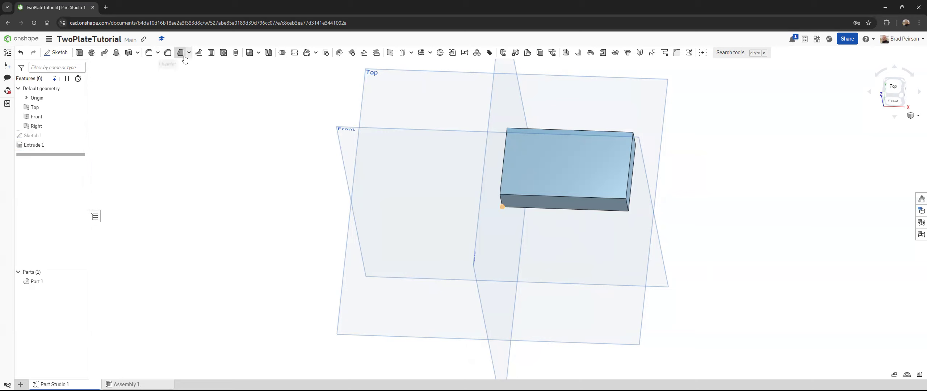
# Step: Start a sketch on the plate's top face and place four points, one near each corner
pyautogui.click(66, 54)
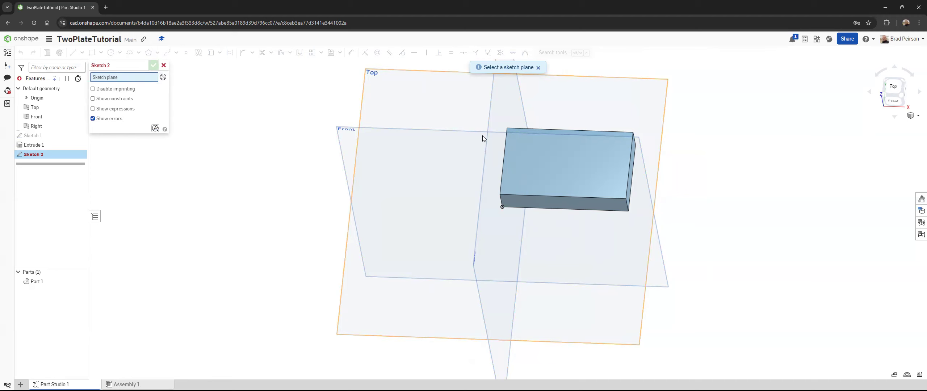
pyautogui.click(531, 135)
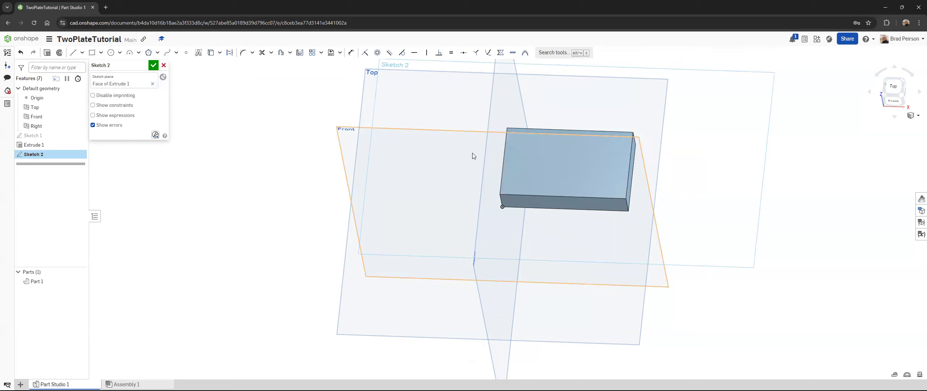
pyautogui.click(187, 56)
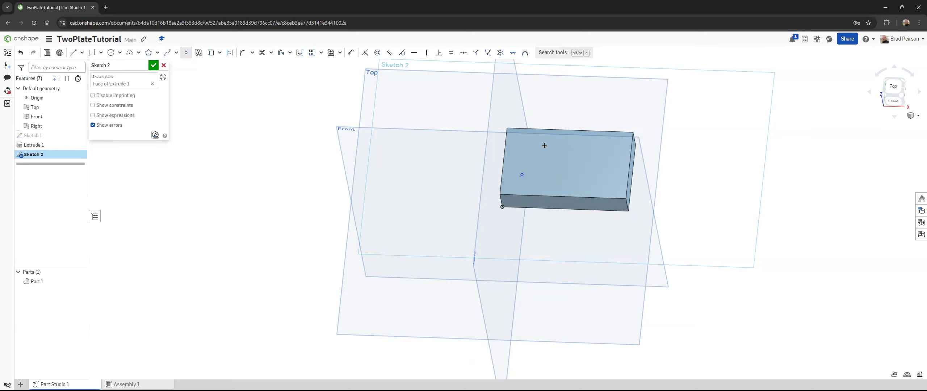
pyautogui.click(605, 178)
pyautogui.press('Escape')
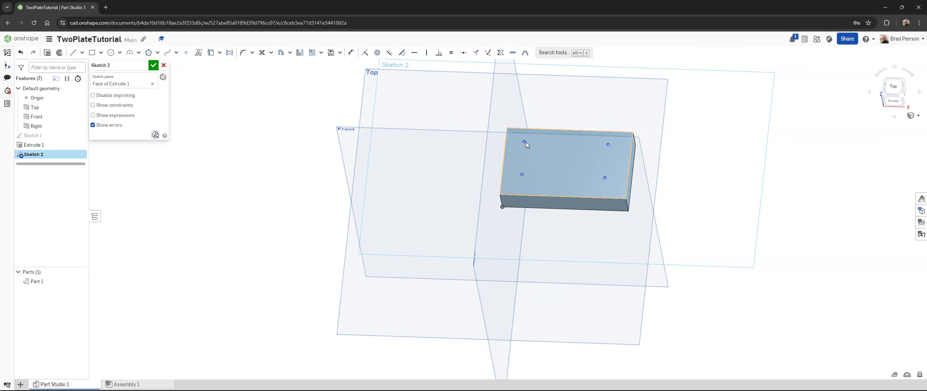
pyautogui.click(523, 175)
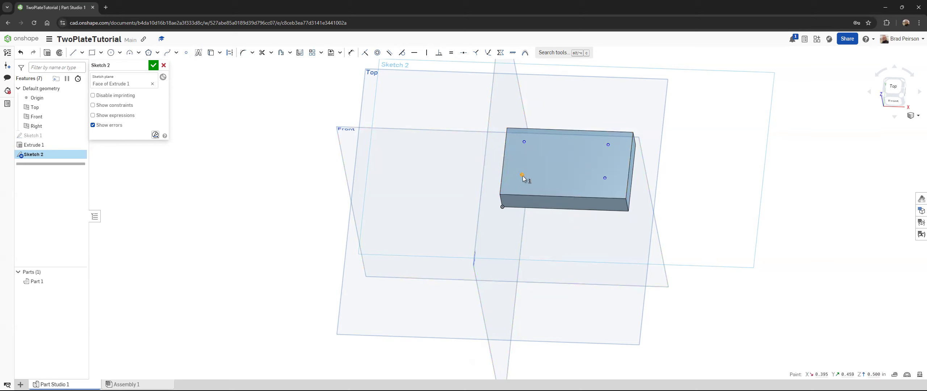
pyautogui.rightClick(525, 142)
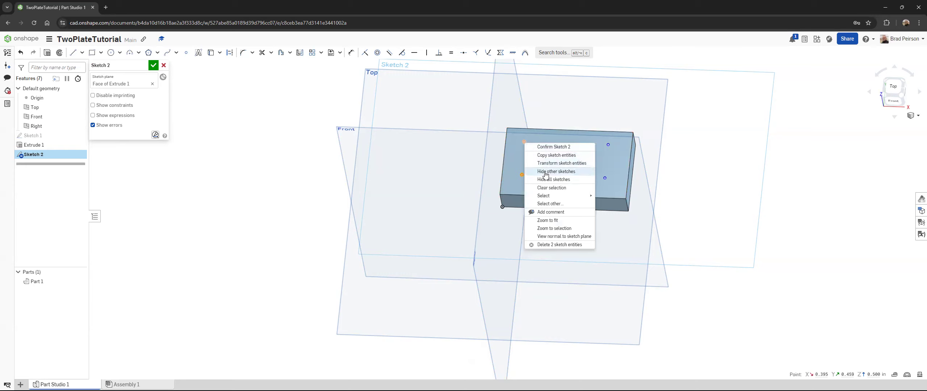
pyautogui.click(507, 170)
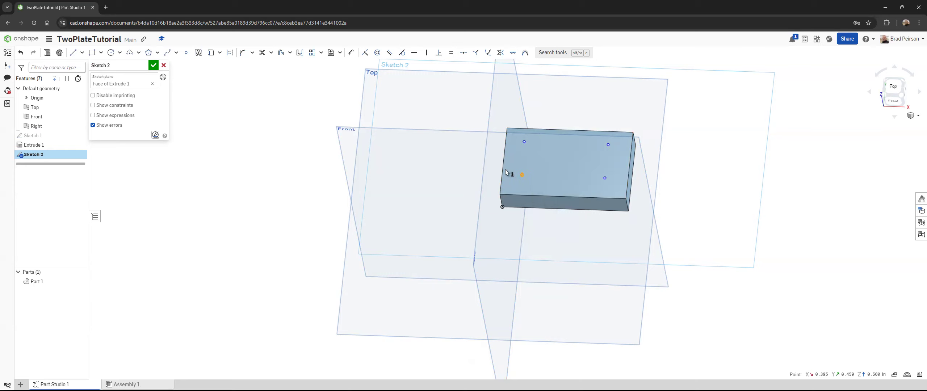
pyautogui.click(524, 142)
pyautogui.rightClick(522, 175)
pyautogui.moveTo(564, 231)
pyautogui.click(770, 183)
pyautogui.click(719, 182)
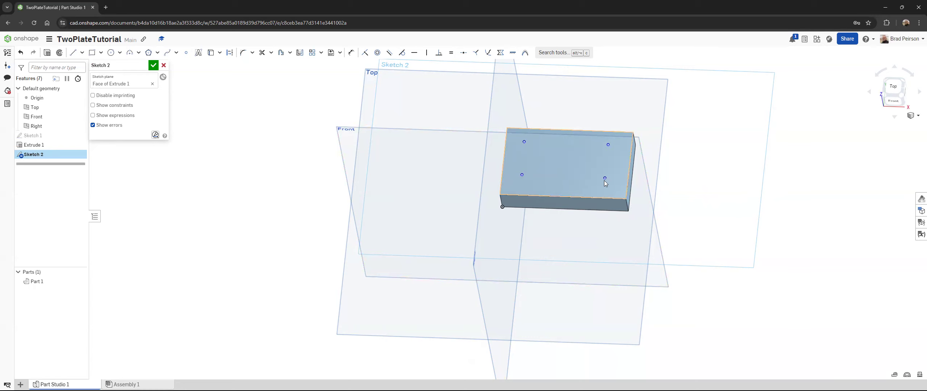
# Step: Apply a Vertical constraint between the two sketch points nearest the plate's left edge
pyautogui.click(522, 176)
pyautogui.click(525, 142)
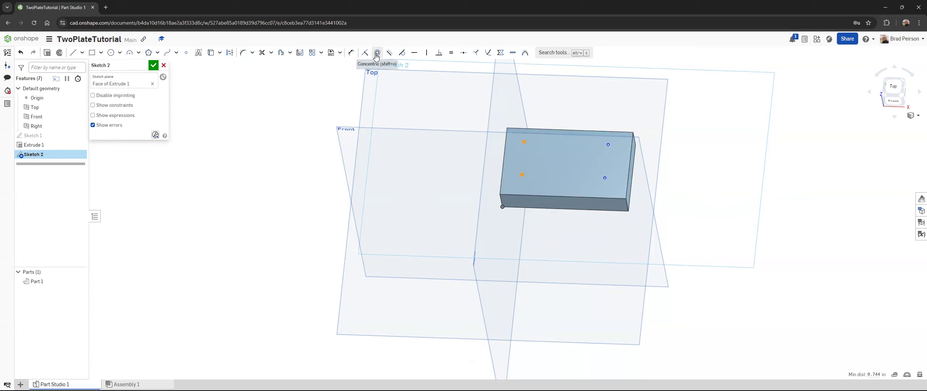
pyautogui.click(426, 54)
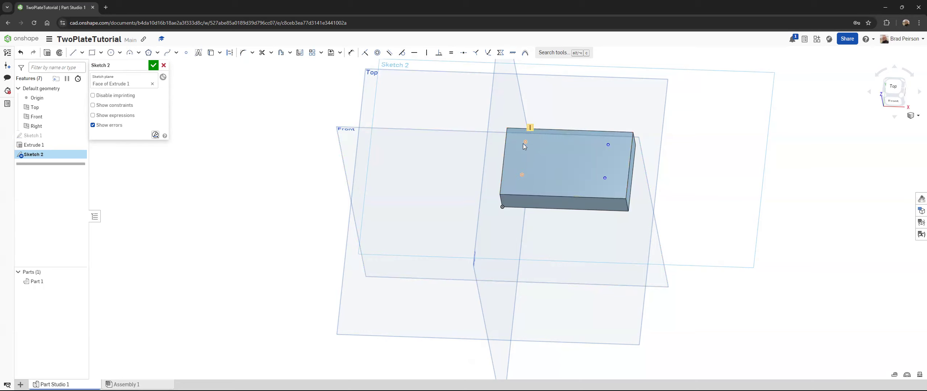
pyautogui.click(609, 149)
pyautogui.click(684, 172)
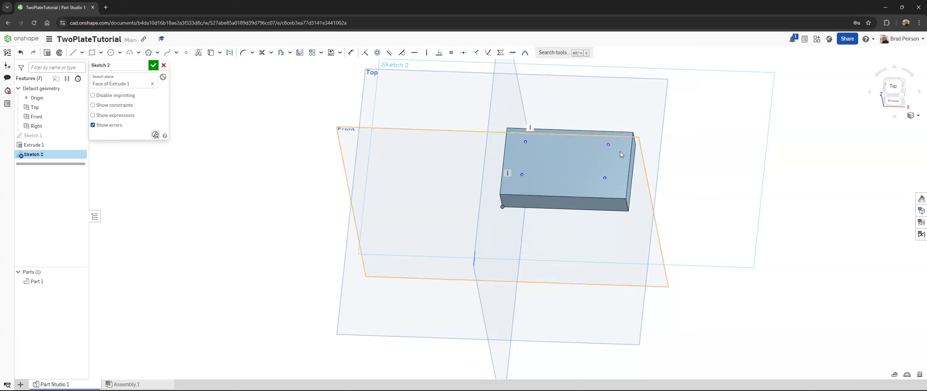
# Step: Apply a Vertical constraint between the two sketch points nearest the plate's right edge
pyautogui.click(608, 145)
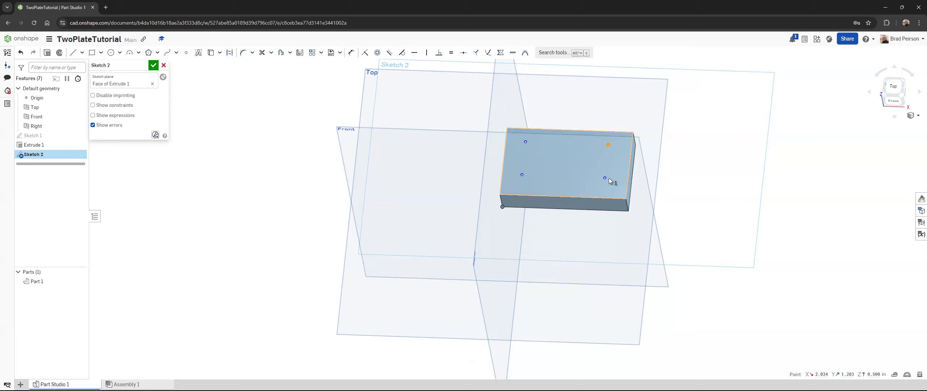
pyautogui.rightClick(604, 179)
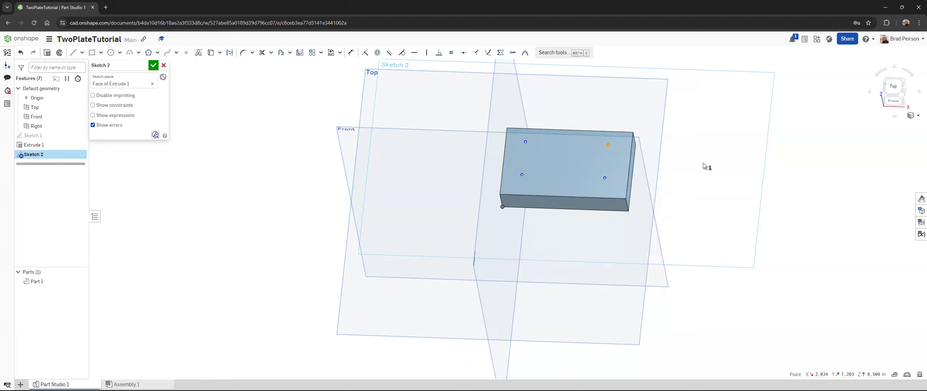
pyautogui.click(608, 145)
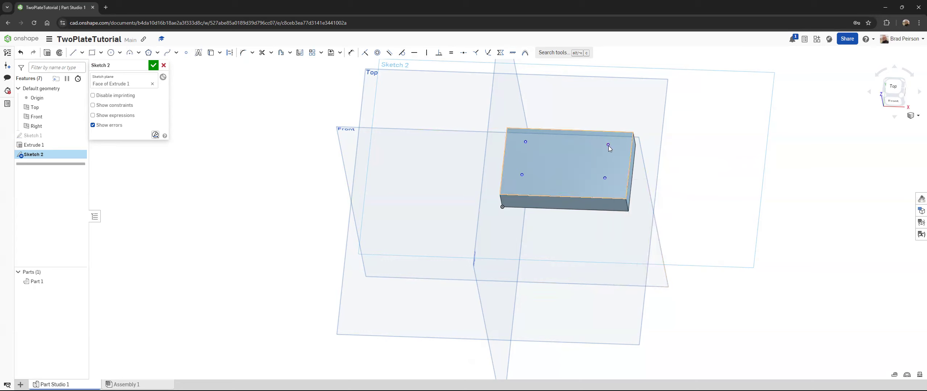
pyautogui.click(605, 178)
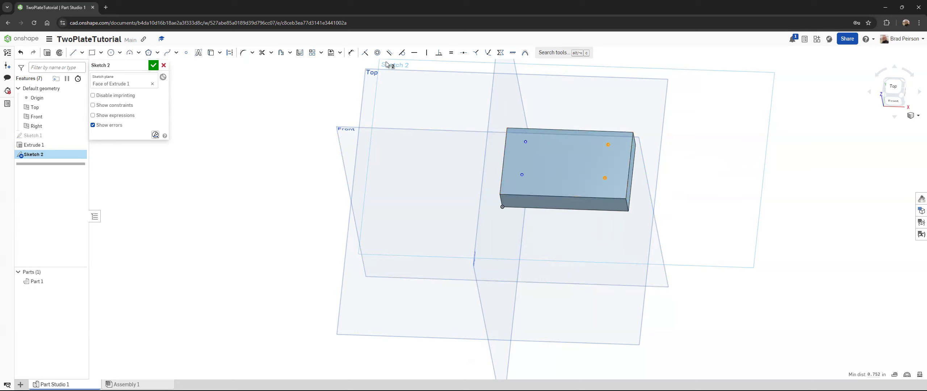
pyautogui.click(428, 56)
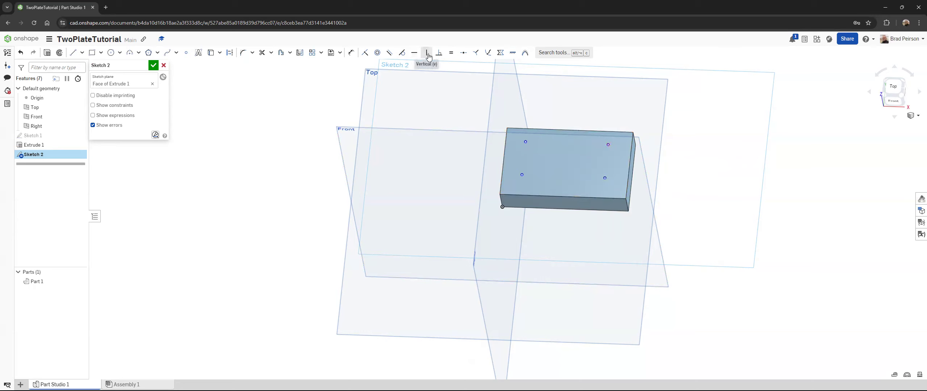
# Step: Apply Horizontal constraints between the two upper sketch points and between the two lower sketch points
pyautogui.click(607, 144)
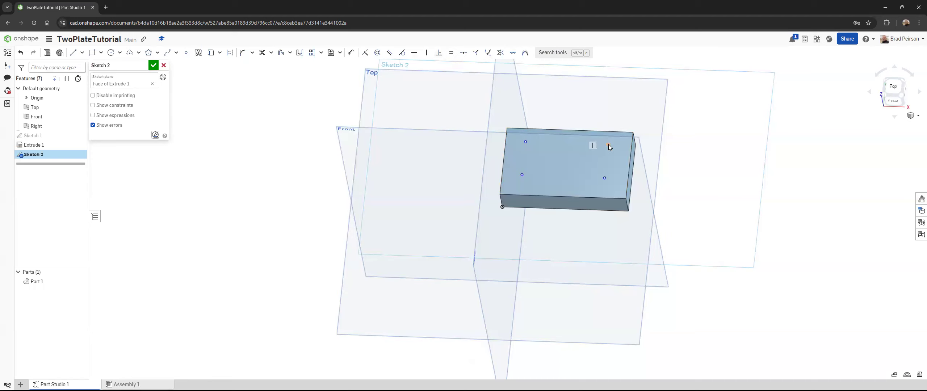
pyautogui.click(525, 142)
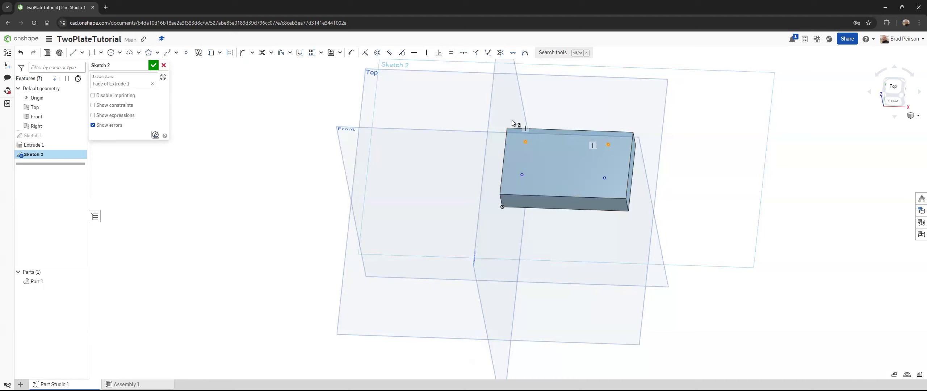
pyautogui.click(413, 54)
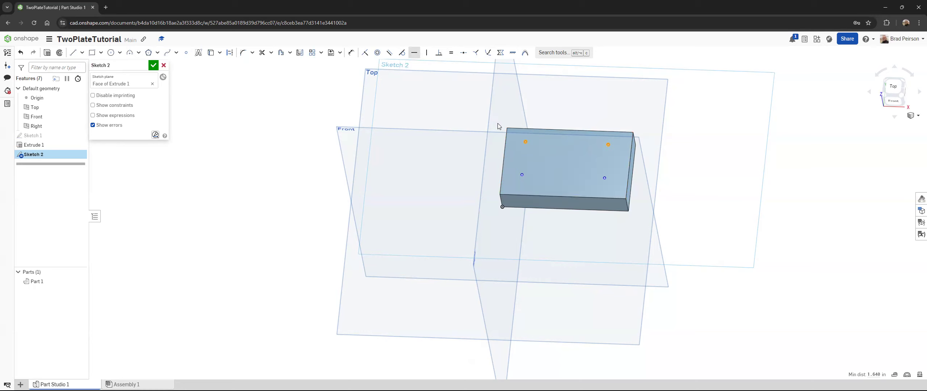
pyautogui.click(522, 175)
pyautogui.click(604, 178)
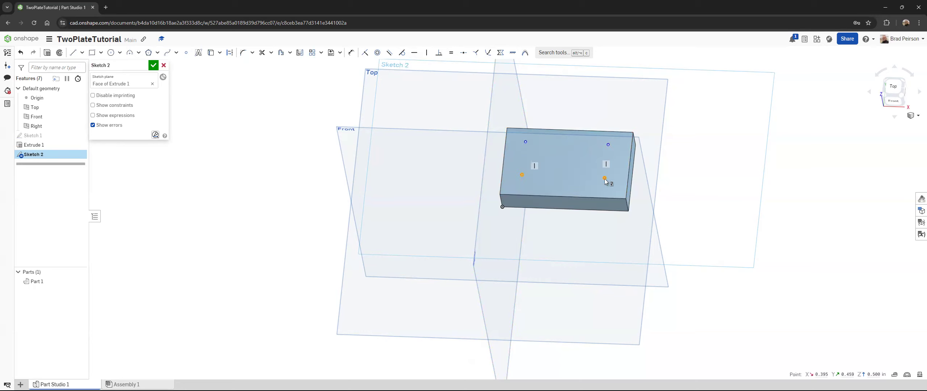
pyautogui.click(414, 53)
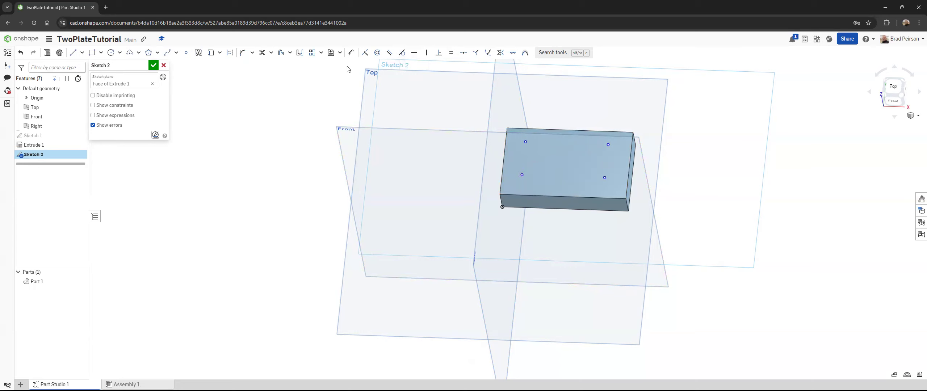
# Step: Dimension the lower-left point 0.5 in from the plate's left edge
pyautogui.click(349, 54)
pyautogui.click(503, 170)
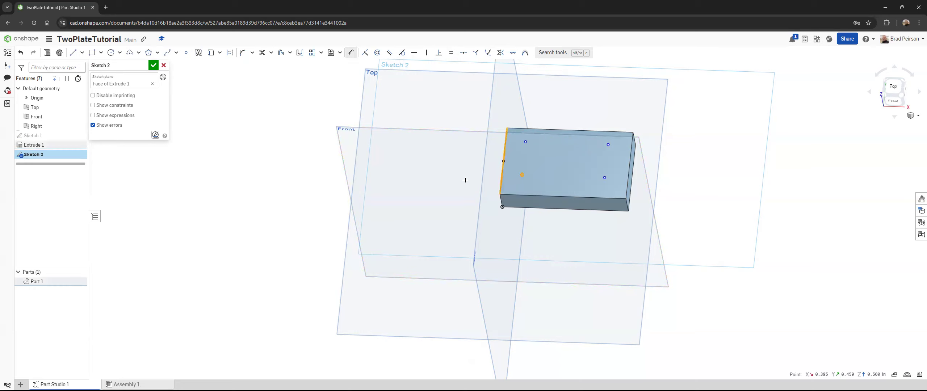
pyautogui.click(457, 202)
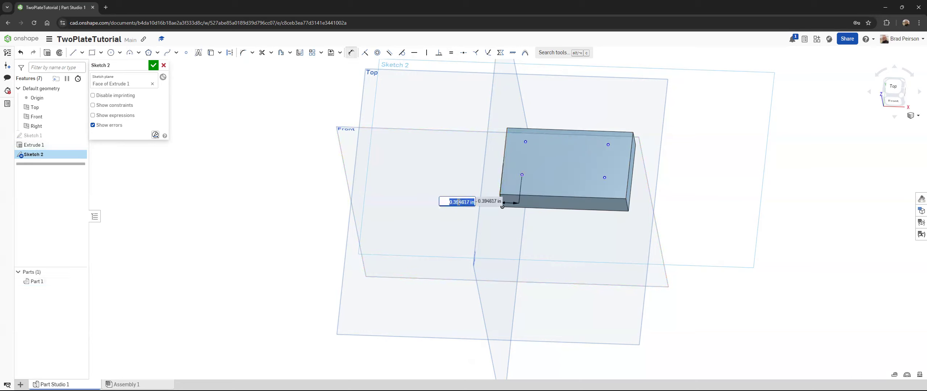
pyautogui.write('0.5')
pyautogui.press('Return')
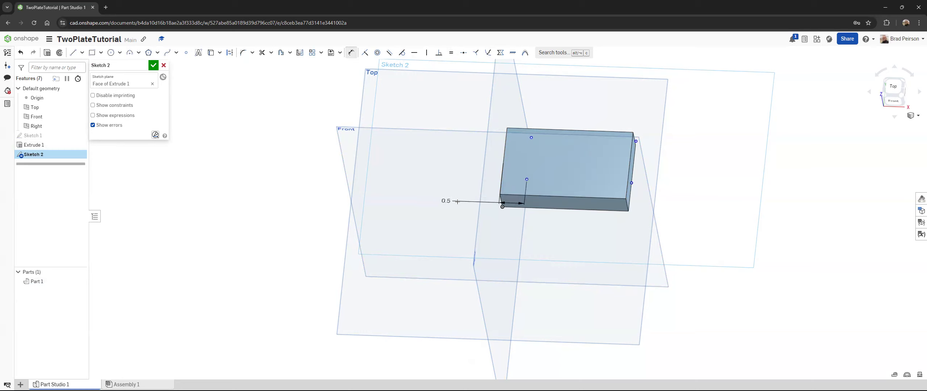
# Step: Move the right-hand points inward and dimension the lower-right point 0.5 in from the plate's right edge
pyautogui.moveTo(631, 184); pyautogui.dragTo(592, 182)
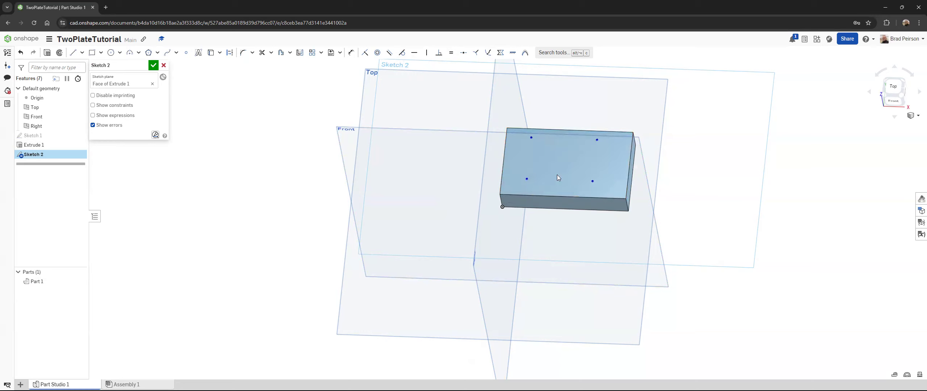
pyautogui.click(350, 54)
pyautogui.click(592, 181)
pyautogui.click(628, 181)
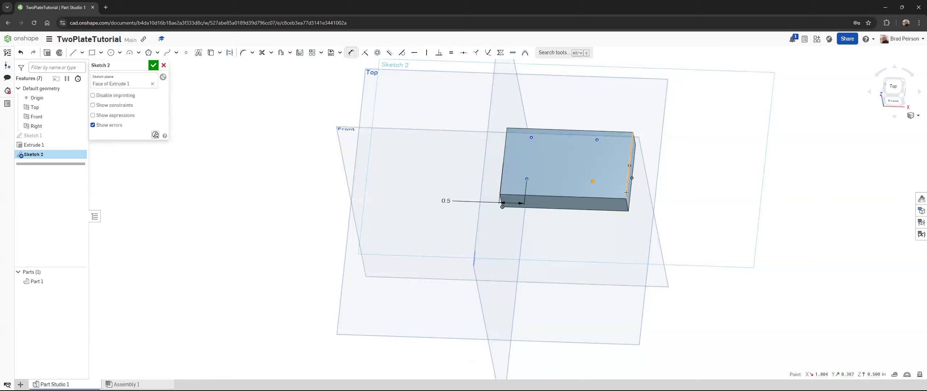
pyautogui.click(670, 195)
pyautogui.press('Return')
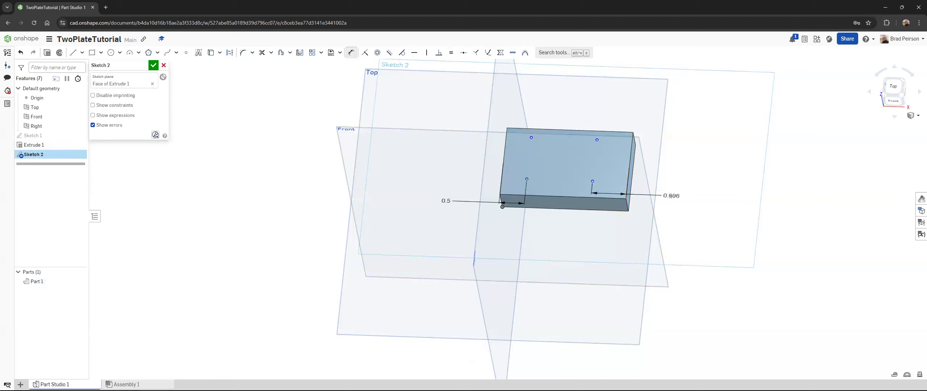
# Step: Dimension the upper-right point from the plate's upper long edge and set the distance to 0.5 in
pyautogui.click(347, 55)
pyautogui.click(607, 140)
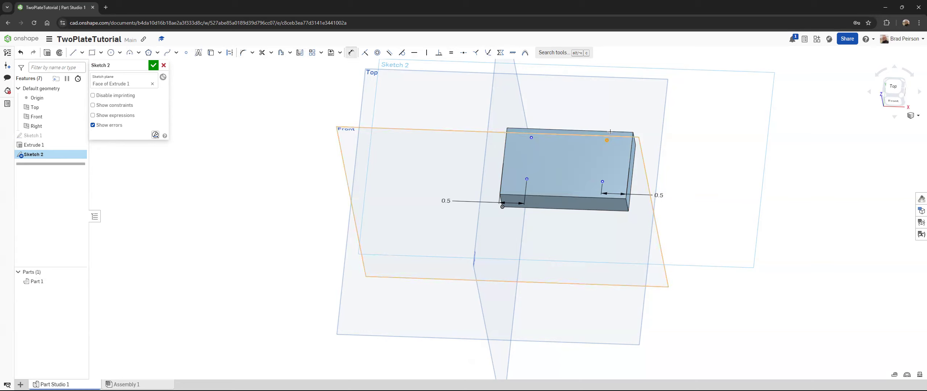
pyautogui.click(608, 131)
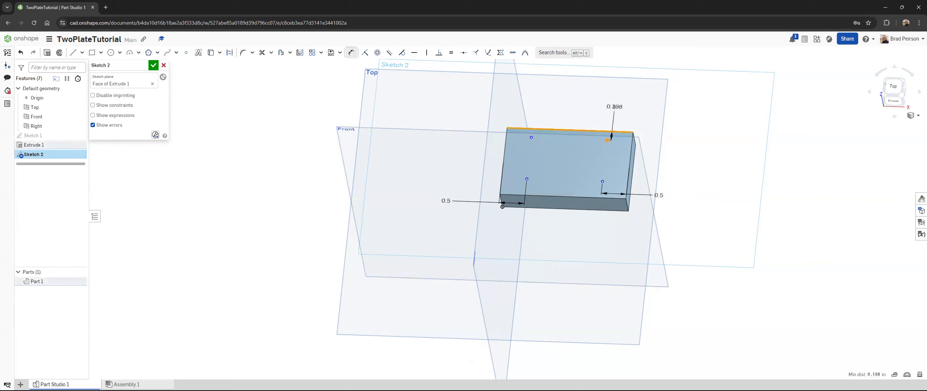
pyautogui.click(615, 107)
pyautogui.write('0')
pyautogui.press('Return')
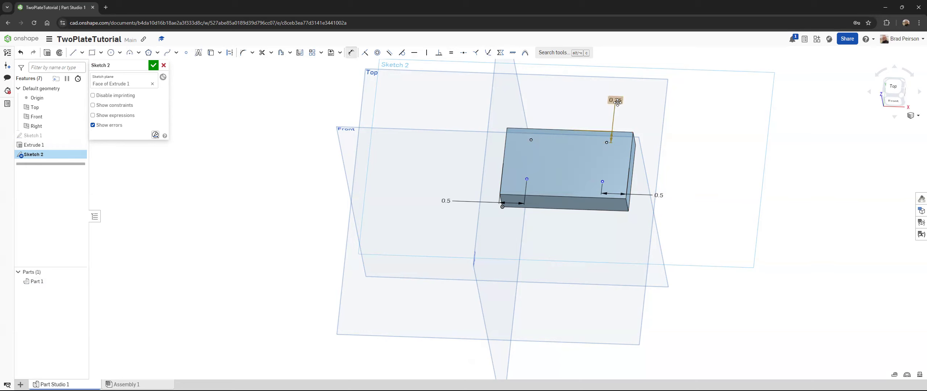
pyautogui.doubleClick(618, 102)
pyautogui.write('0.5')
pyautogui.press('Return')
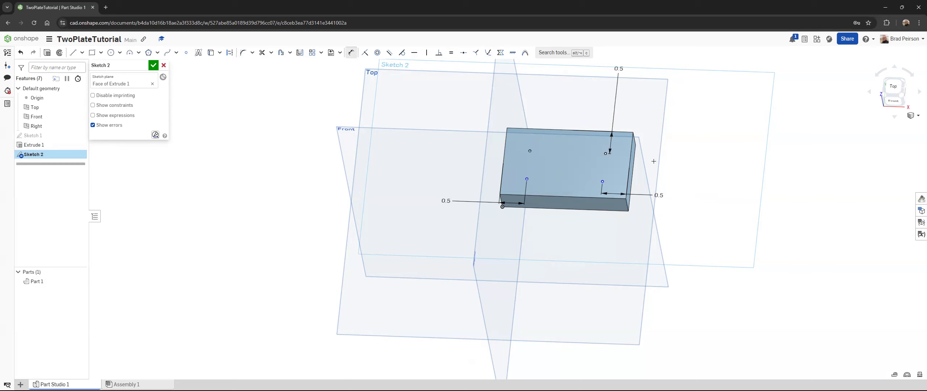
# Step: Dimension the lower-right point 0.5 in from the plate's lower long edge
pyautogui.click(583, 197)
pyautogui.click(595, 229)
pyautogui.write('0.5')
pyautogui.press('Return')
# Step: Set the point distances from the lower and upper long edges to 0.375 in each, and finish the sketch
pyautogui.doubleClick(597, 240)
pyautogui.write('0.375')
pyautogui.press('Return')
pyautogui.doubleClick(621, 69)
pyautogui.write('0.375')
pyautogui.press('Return')
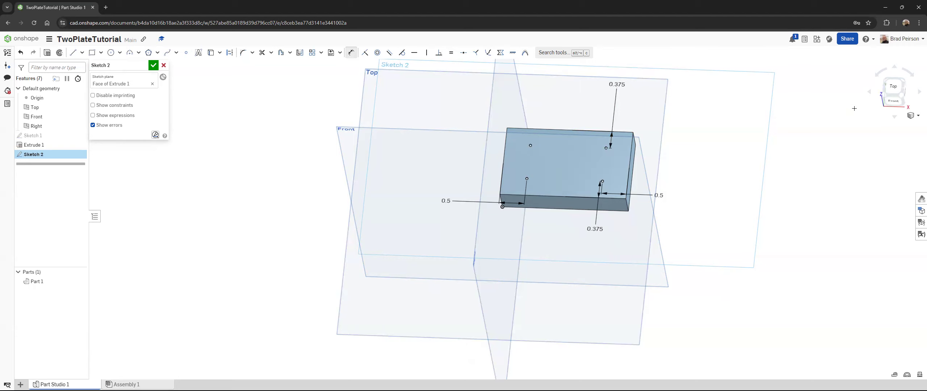
pyautogui.click(153, 66)
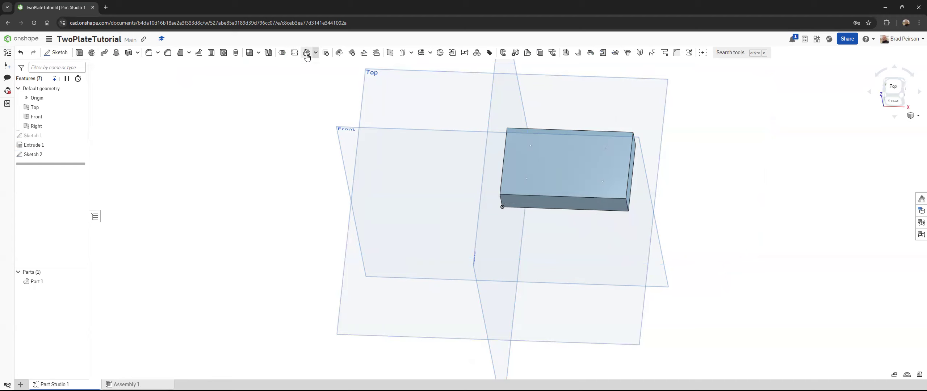
# Step: Start a simple tapped hole feature on the four points of Sketch 2, using a 1/4, 20 tpi (UNC) straight tap
pyautogui.click(223, 53)
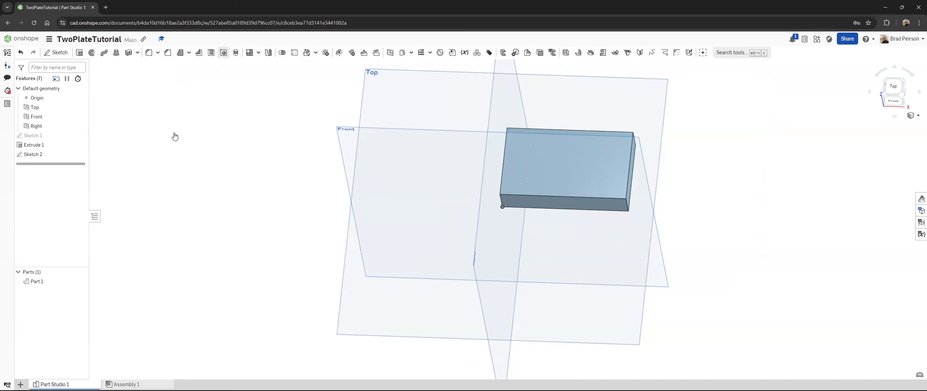
pyautogui.click(35, 155)
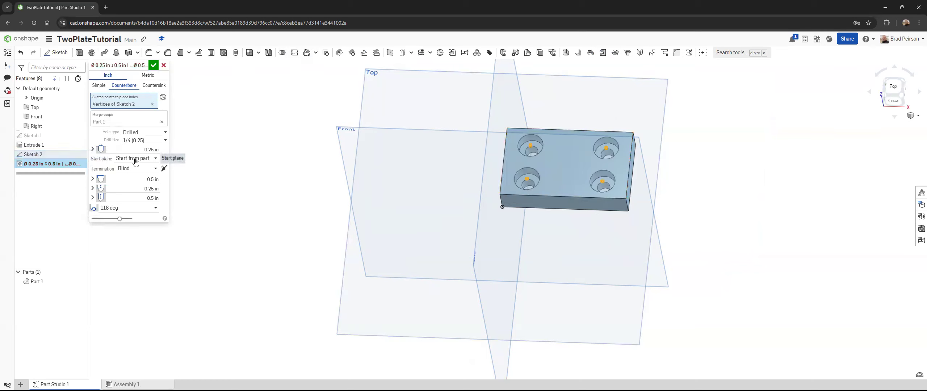
pyautogui.click(100, 90)
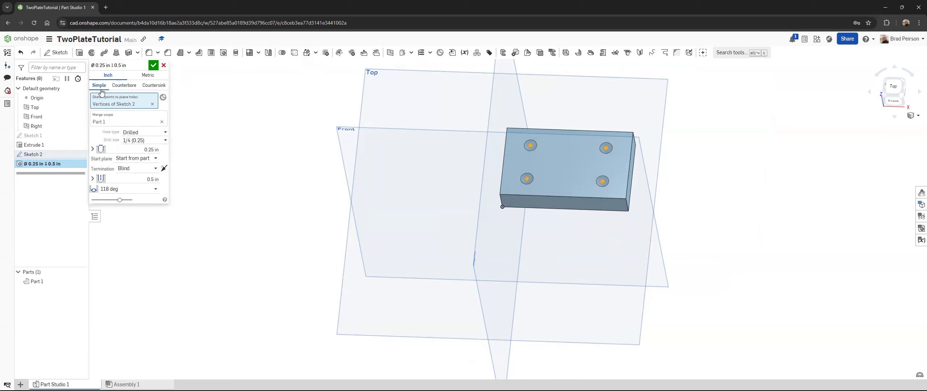
pyautogui.click(137, 133)
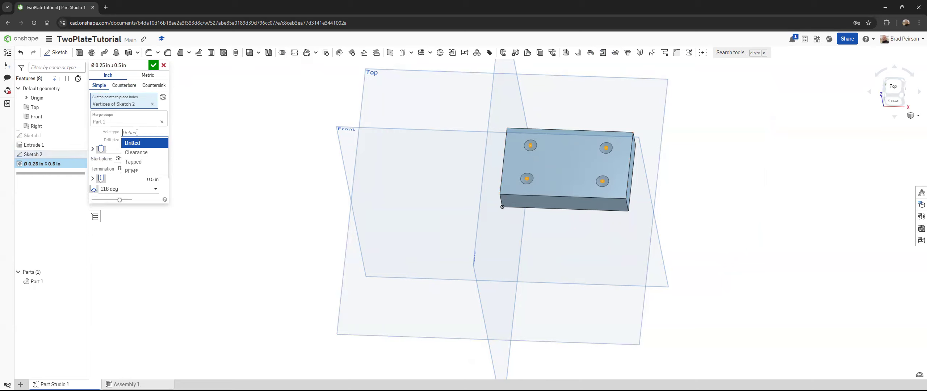
pyautogui.click(134, 162)
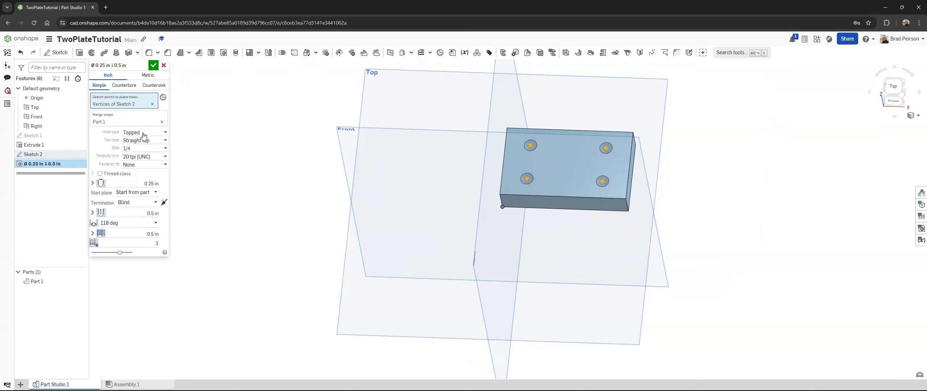
pyautogui.click(103, 151)
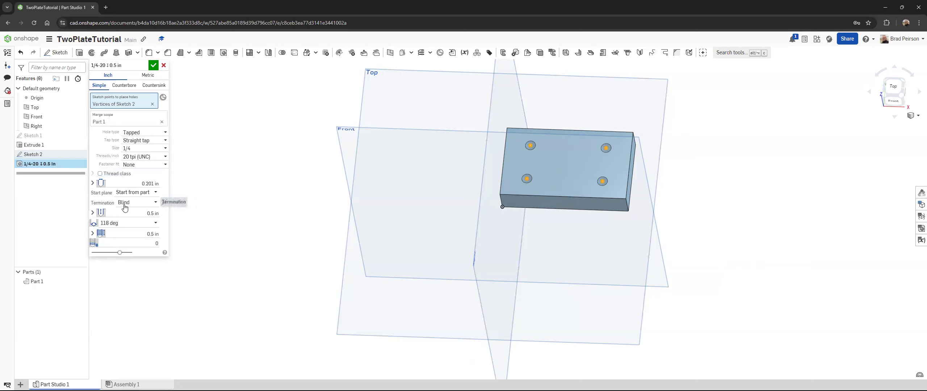
# Step: Set the hole termination to Through all with Tap through all enabled, and finish the hole feature
pyautogui.click(136, 204)
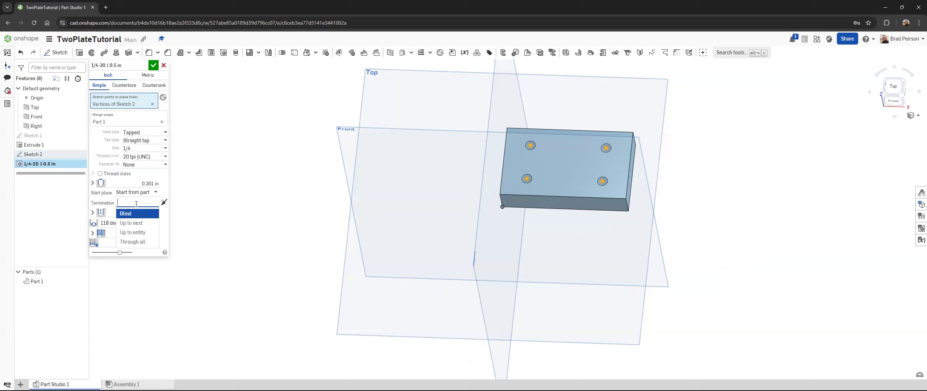
pyautogui.click(134, 242)
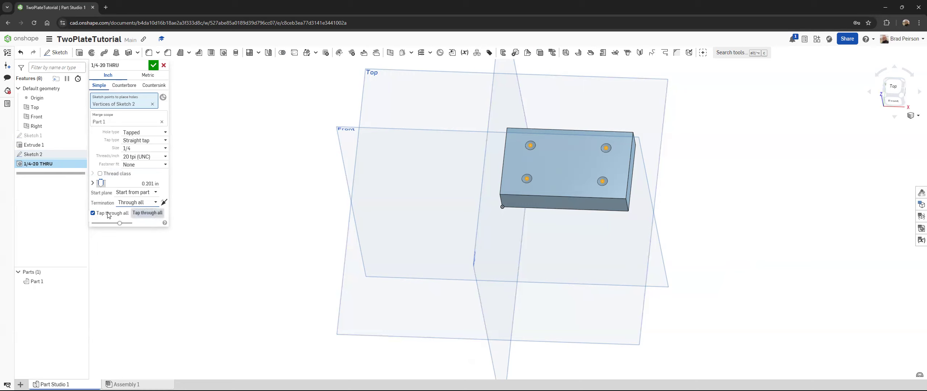
pyautogui.click(93, 213)
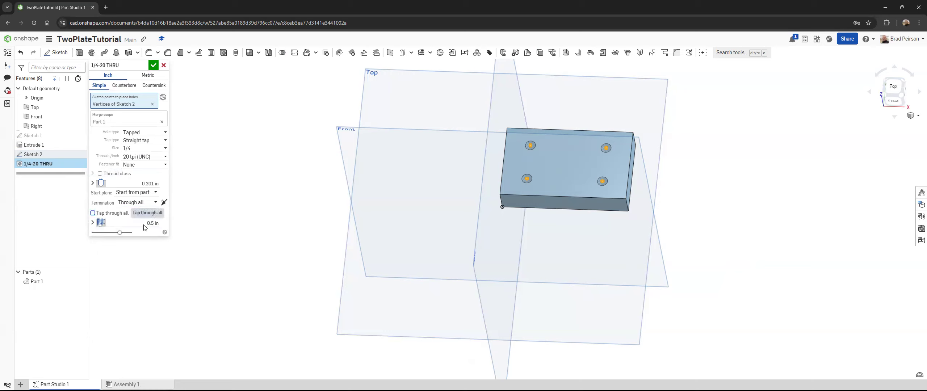
pyautogui.click(93, 213)
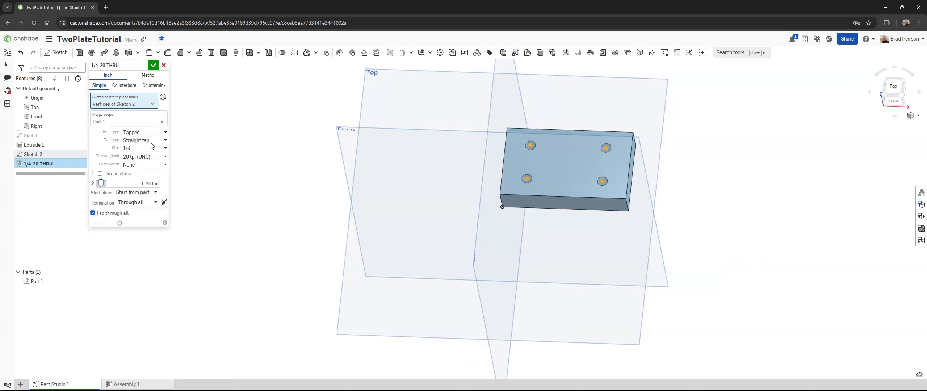
pyautogui.click(154, 65)
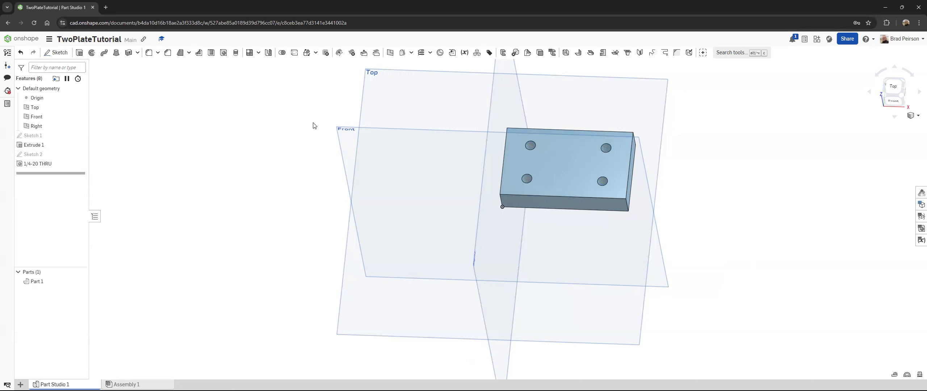
# Step: Examine the threads inside the four tapped holes up close
pyautogui.scroll(2, 545, 146)
pyautogui.scroll(8, 527, 152)
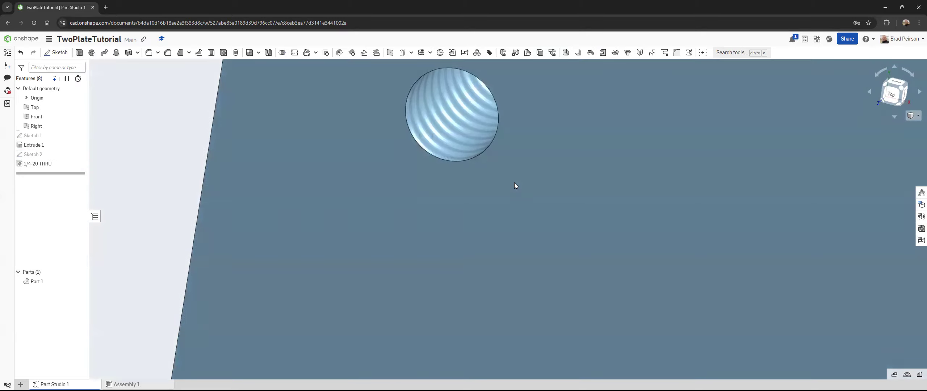
pyautogui.moveTo(515, 185); pyautogui.dragTo(536, 189, button='right')
pyautogui.scroll(-5, 468, 145)
pyautogui.moveTo(449, 101); pyautogui.dragTo(481, 177, button='right')
pyautogui.scroll(-8, 464, 146)
pyautogui.scroll(-8, 483, 177)
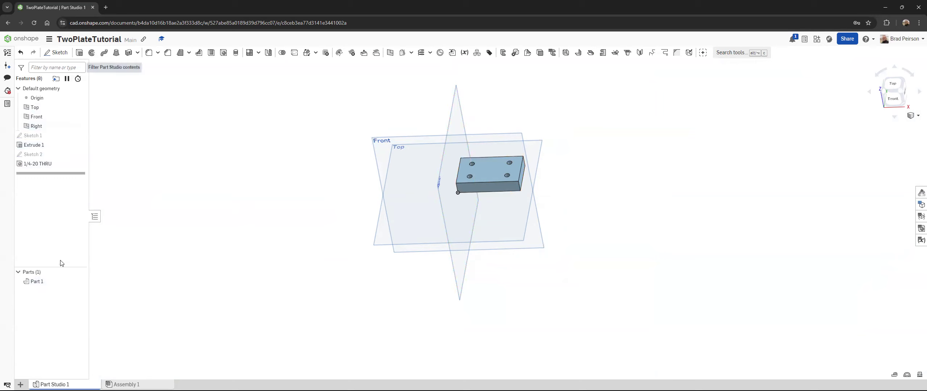
# Step: Rename the plate part as Bottom Plate
pyautogui.click(37, 283)
pyautogui.click(38, 284)
pyautogui.click(39, 284)
pyautogui.rightClick(40, 283)
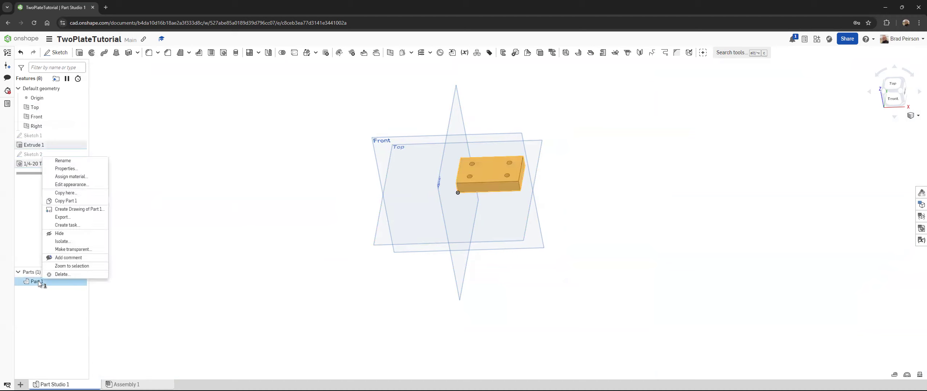
pyautogui.click(70, 161)
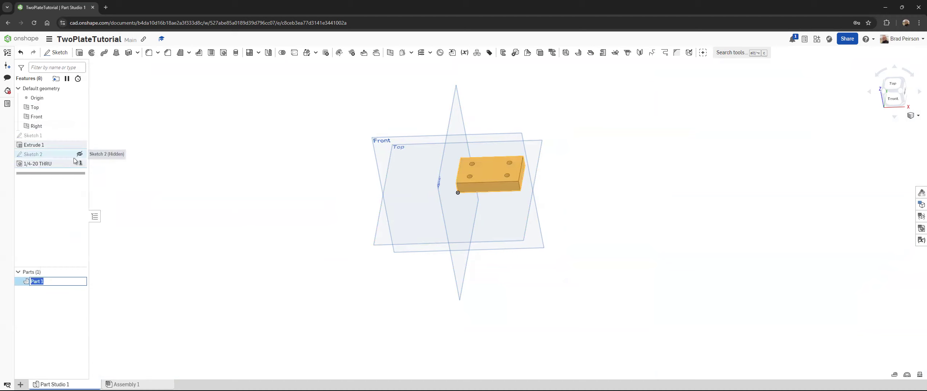
pyautogui.write('Bottom')
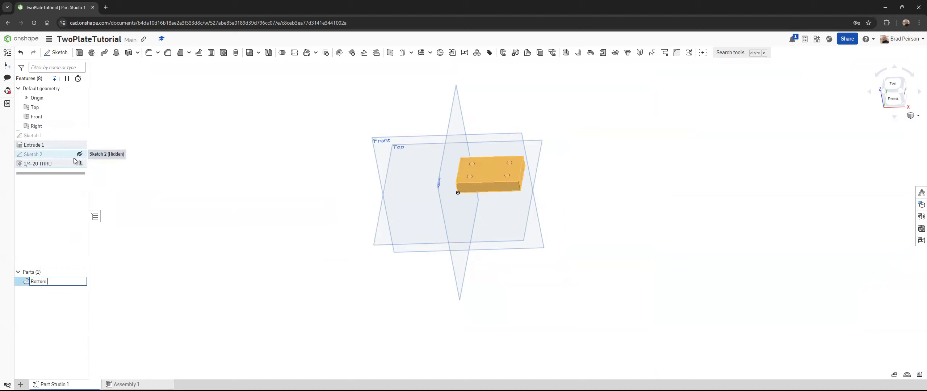
pyautogui.write(' Plate')
pyautogui.press('Return')
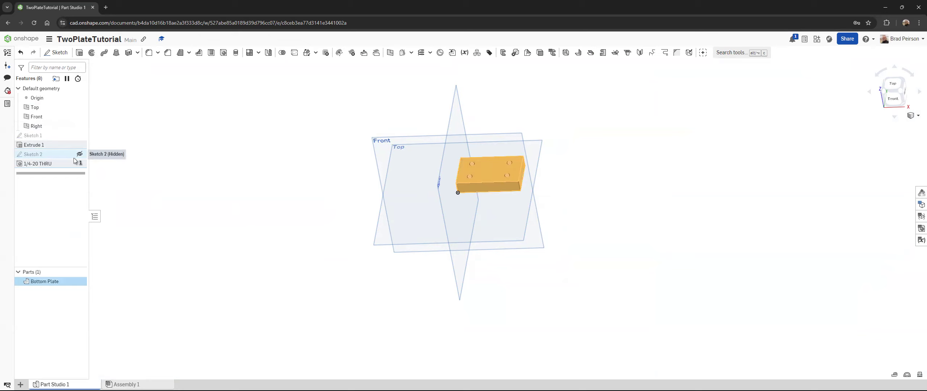
pyautogui.click(186, 165)
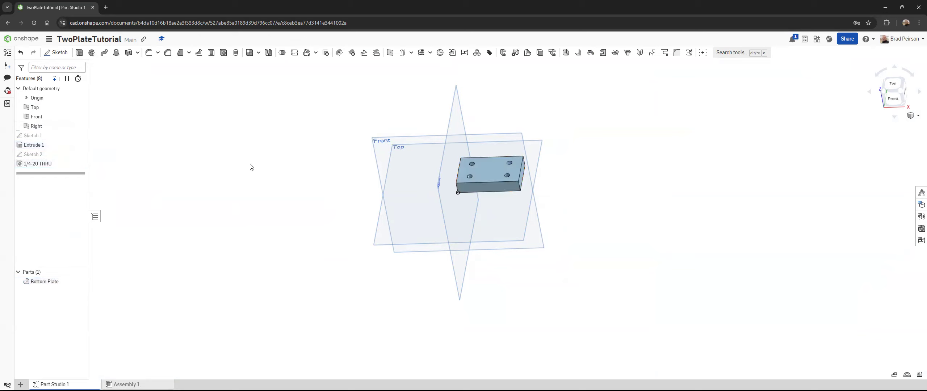
pyautogui.moveTo(316, 180); pyautogui.dragTo(245, 146, button='right')
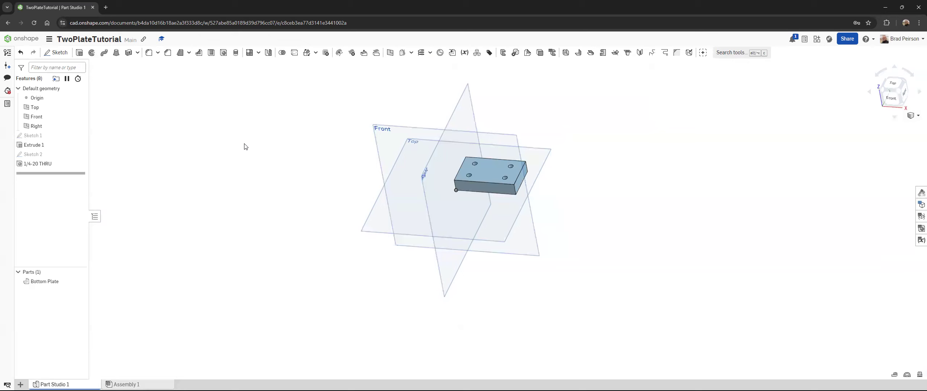
pyautogui.click(49, 39)
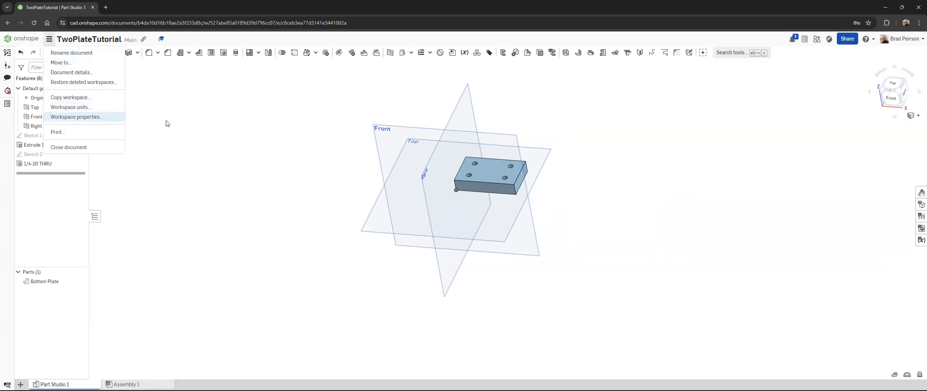
pyautogui.click(194, 120)
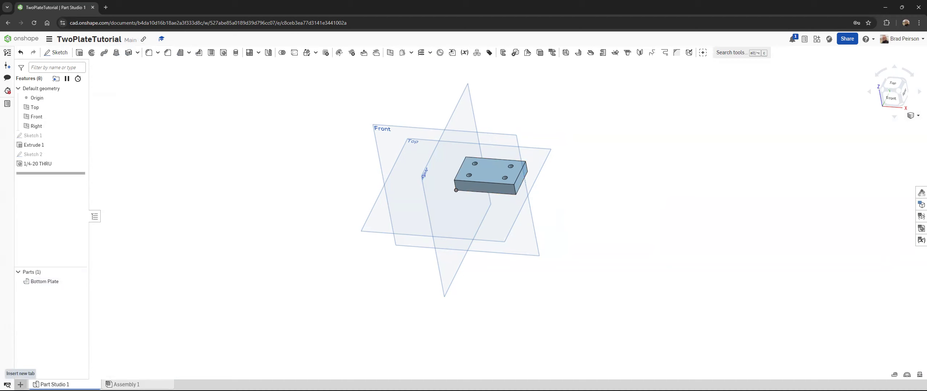
# Step: Create a second Part Studio in the document and switch between it and Part Studio 1
pyautogui.click(20, 384)
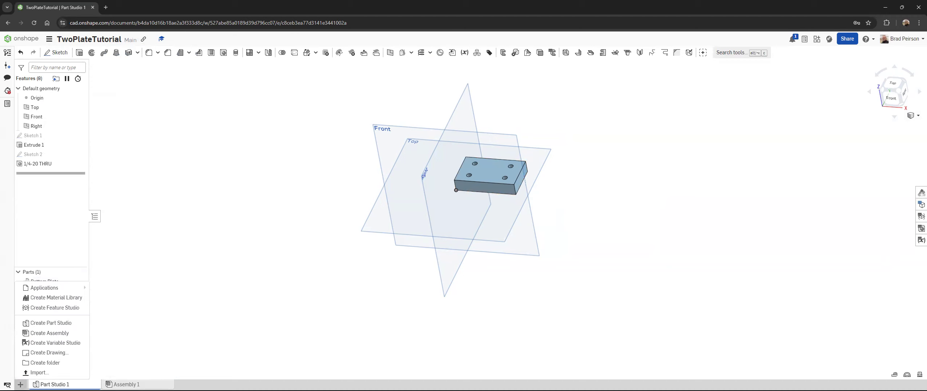
pyautogui.click(51, 322)
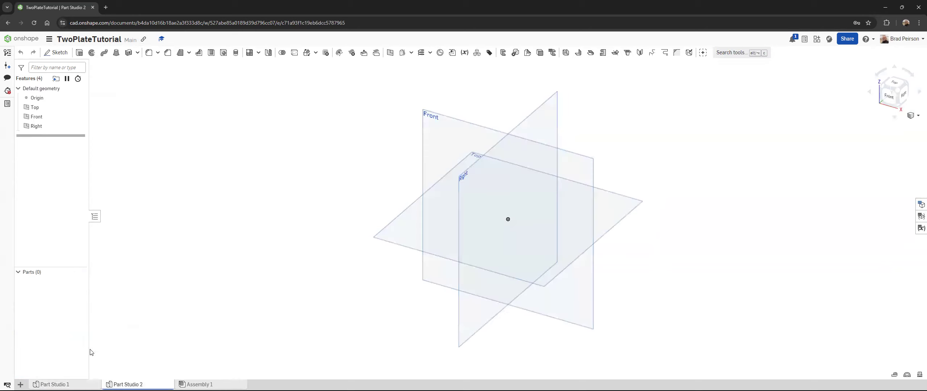
pyautogui.click(55, 384)
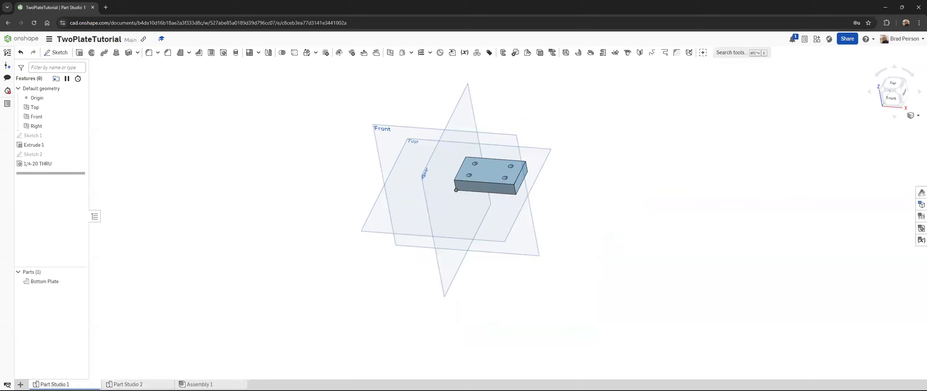
pyautogui.click(128, 384)
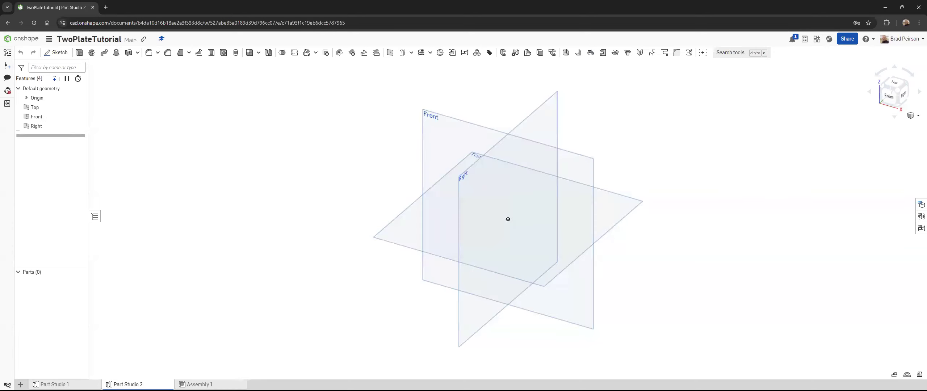
pyautogui.click(55, 385)
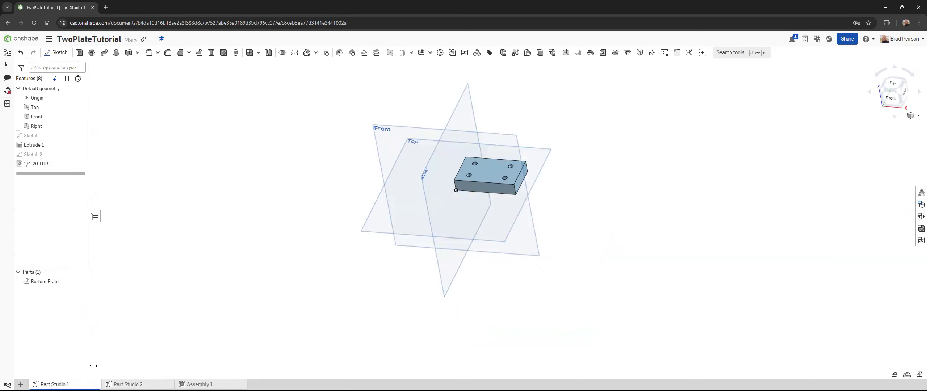
# Step: Delete Part Studio 2 from the document
pyautogui.click(128, 384)
pyautogui.rightClick(128, 385)
pyautogui.click(125, 302)
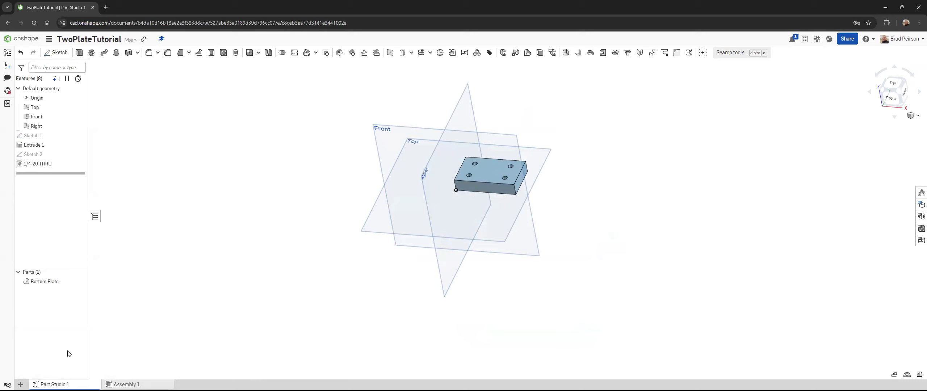
pyautogui.moveTo(58, 385)
pyautogui.click(94, 217)
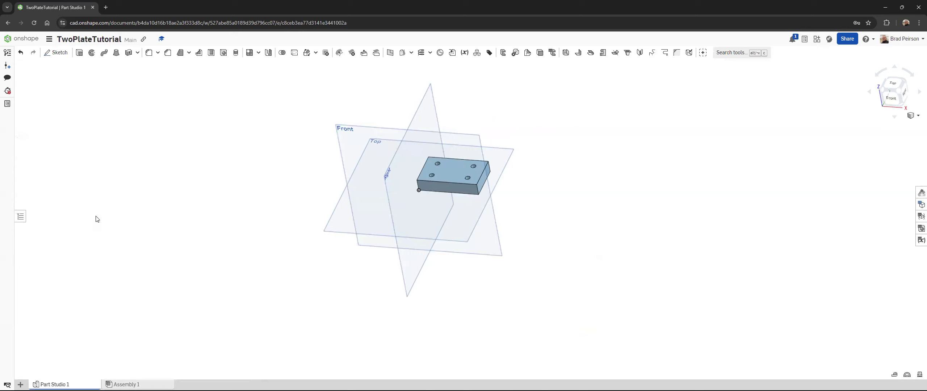
pyautogui.click(21, 218)
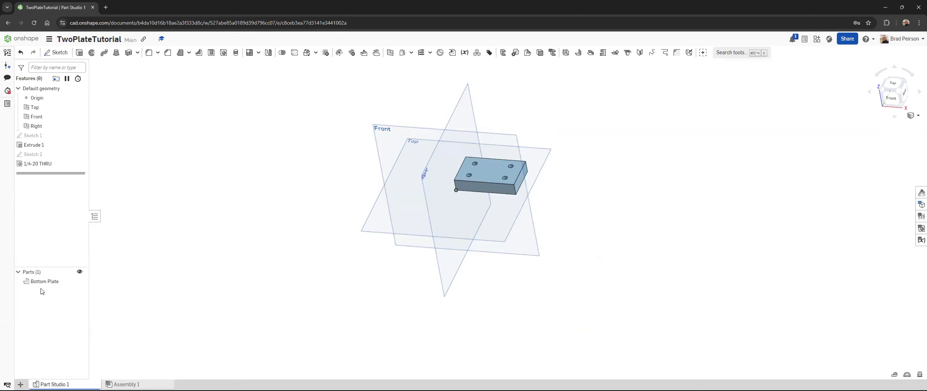
pyautogui.rightClick(54, 384)
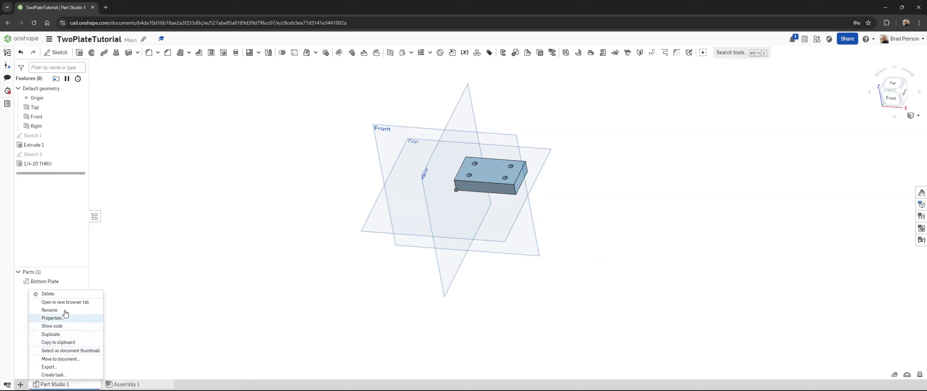
pyautogui.click(43, 281)
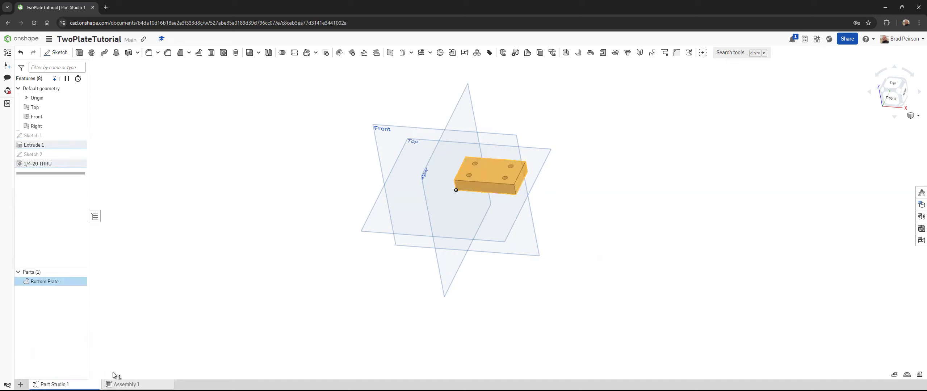
pyautogui.click(123, 385)
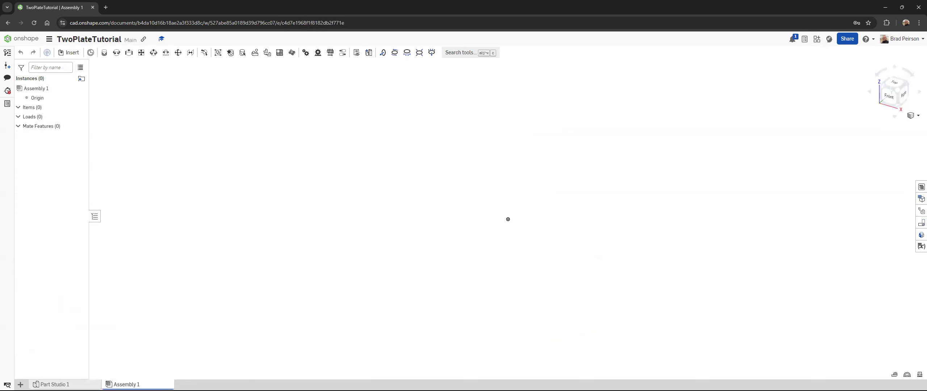
pyautogui.click(54, 384)
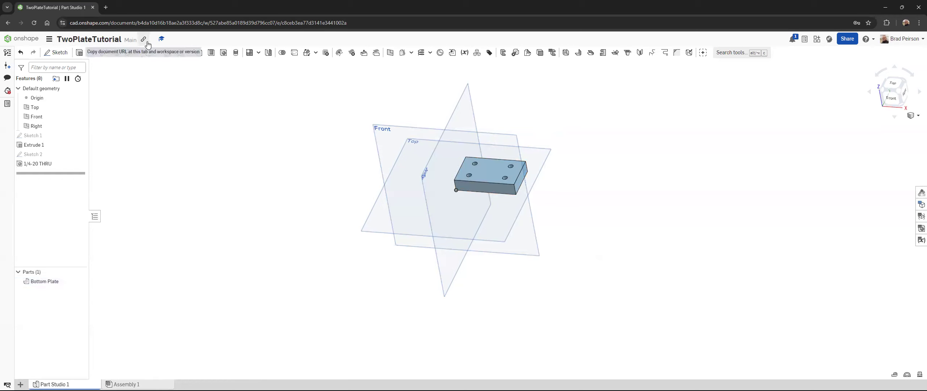
pyautogui.click(48, 39)
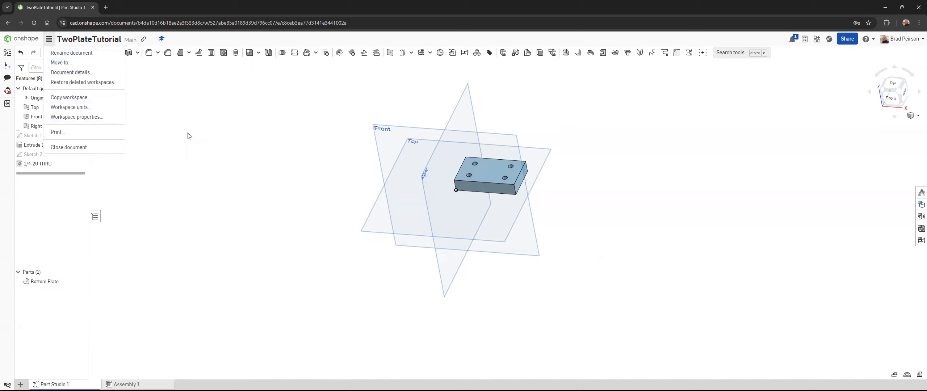
pyautogui.click(203, 131)
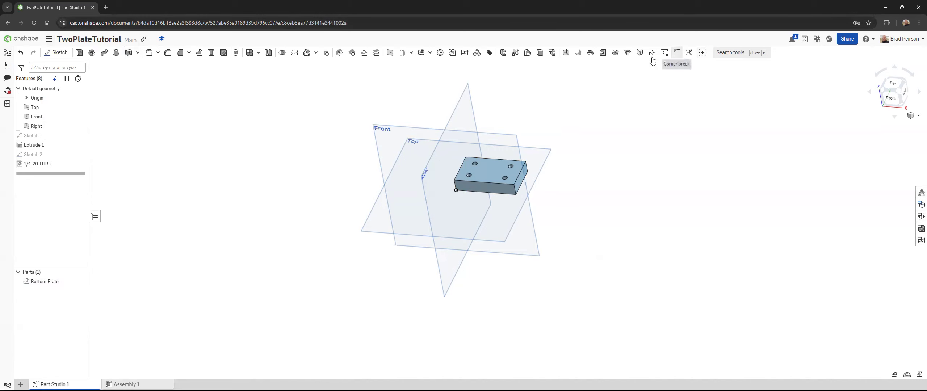
pyautogui.click(50, 39)
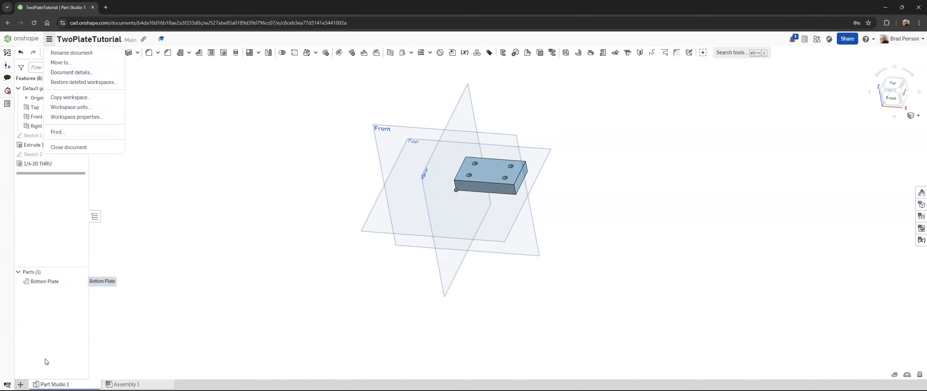
pyautogui.click(64, 365)
pyautogui.click(21, 384)
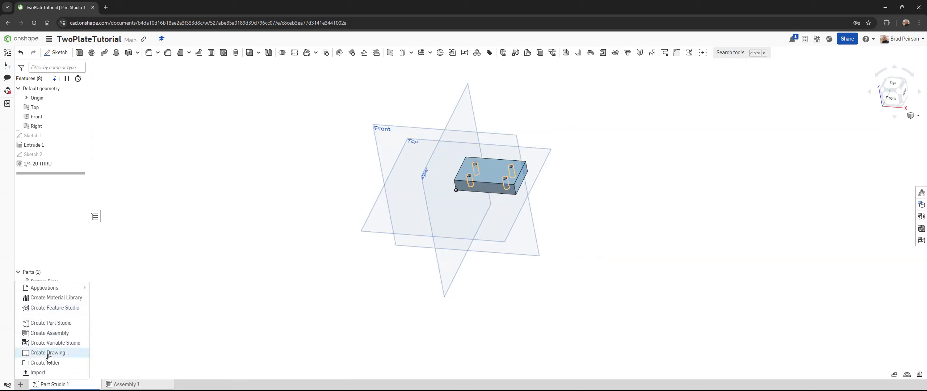
pyautogui.click(106, 292)
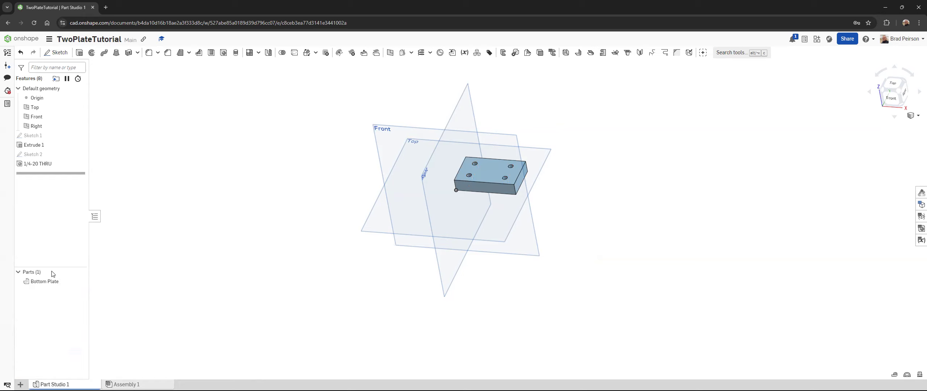
pyautogui.click(37, 284)
pyautogui.rightClick(36, 281)
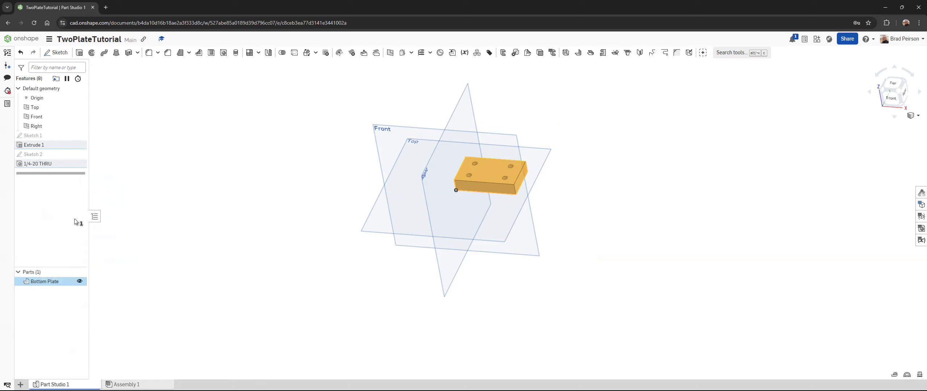
# Step: Reopen the TwoPlateTutorial document from the documents list and view its performance details
pyautogui.click(25, 46)
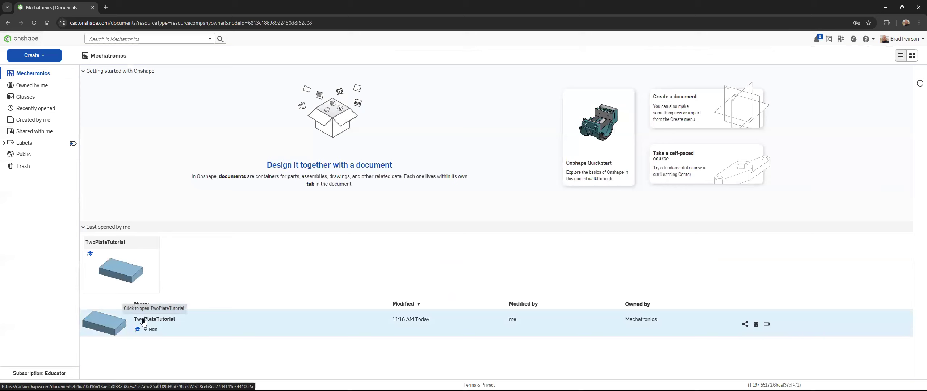
pyautogui.click(144, 322)
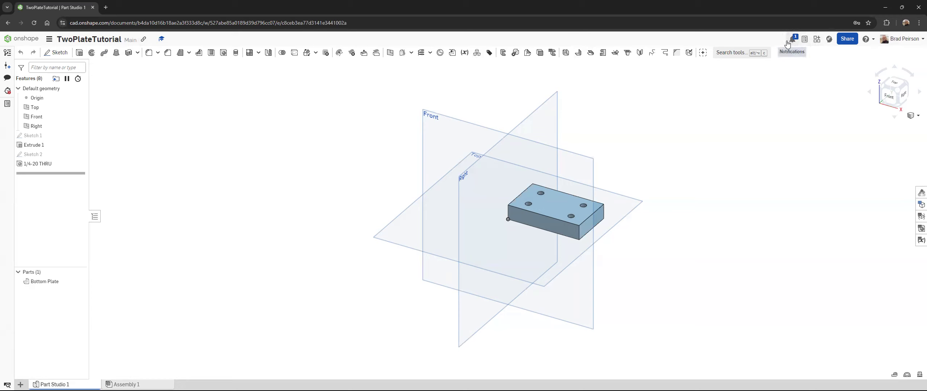
pyautogui.click(7, 91)
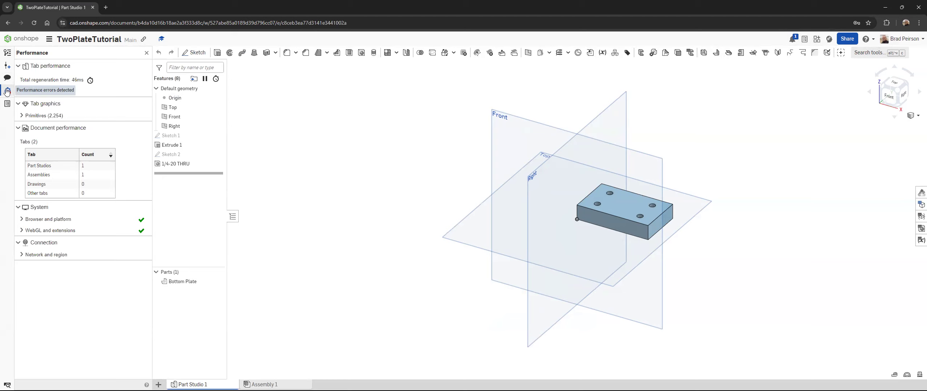
pyautogui.click(7, 91)
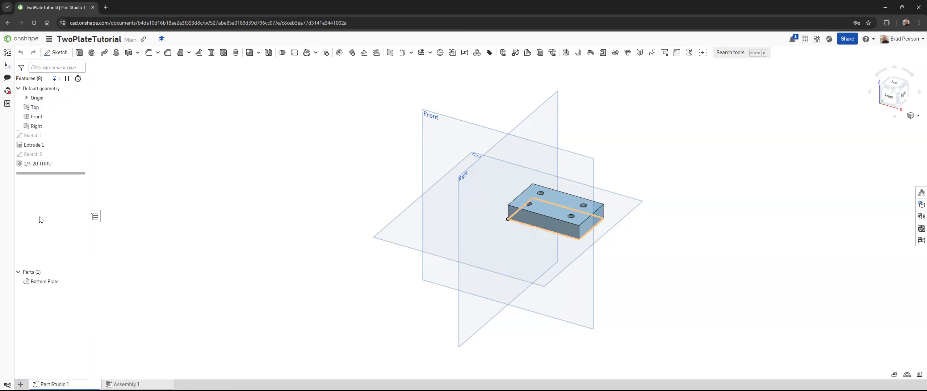
# Step: Copy the Bottom Plate in place within the same Part Studio, using zero X, Y and Z translation
pyautogui.moveTo(65, 385)
pyautogui.rightClick(28, 286)
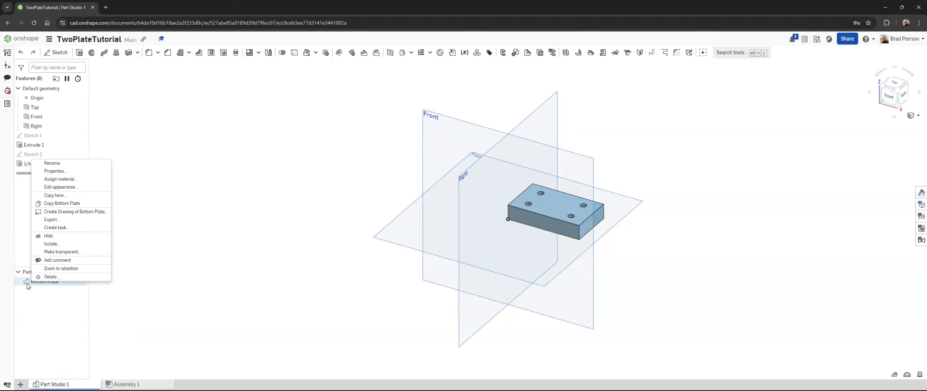
pyautogui.click(67, 196)
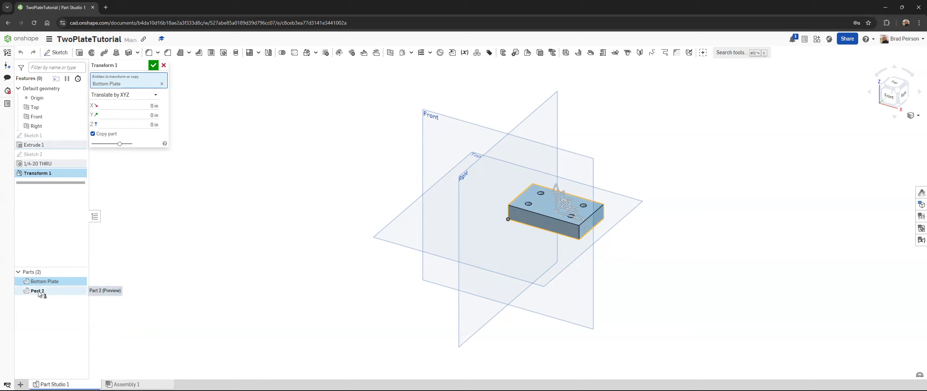
pyautogui.click(153, 65)
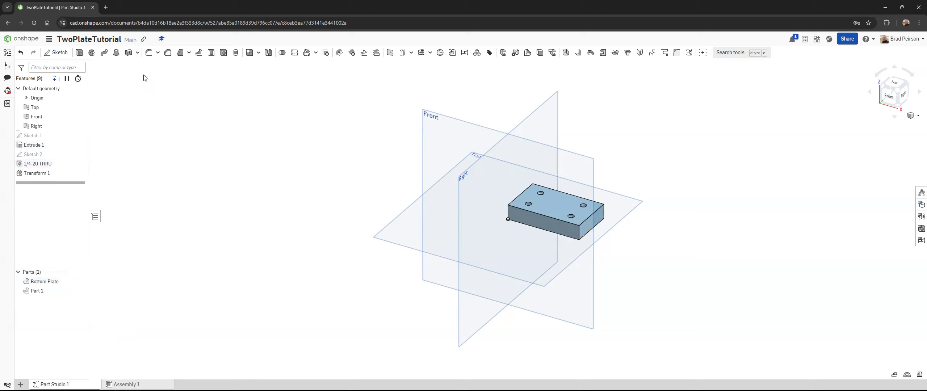
# Step: Compare the two parts by selecting them and set up a Delete part feature for the copied plate
pyautogui.click(37, 291)
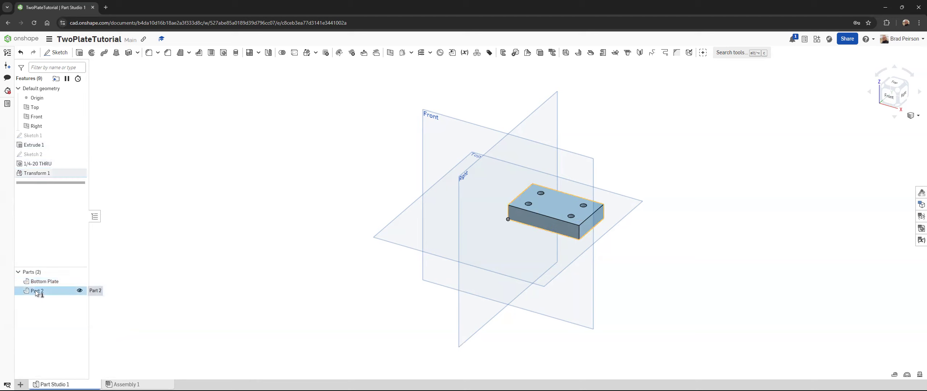
pyautogui.click(41, 282)
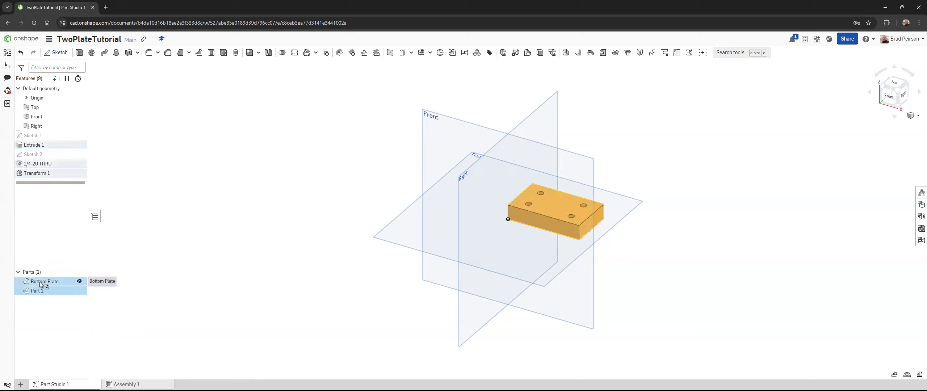
pyautogui.click(164, 289)
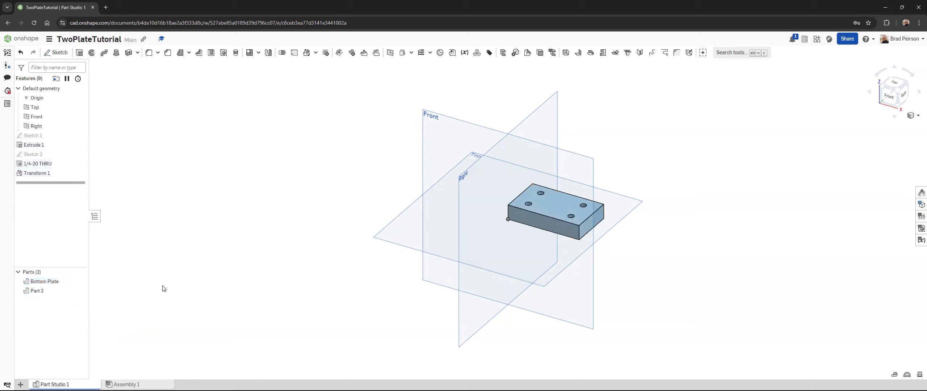
pyautogui.click(45, 291)
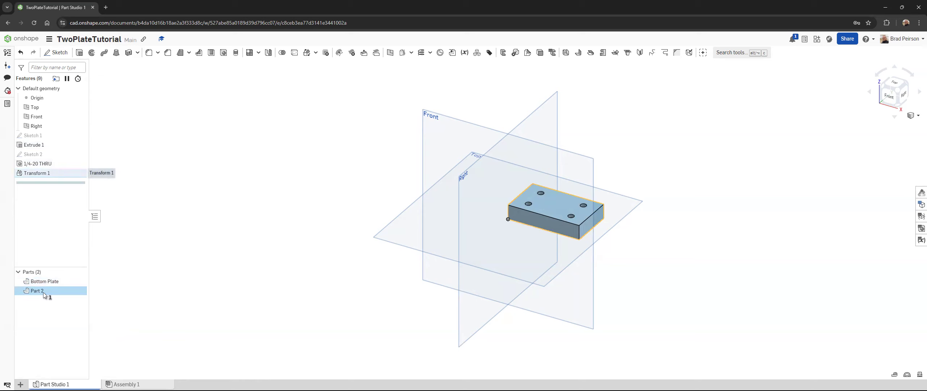
pyautogui.click(193, 294)
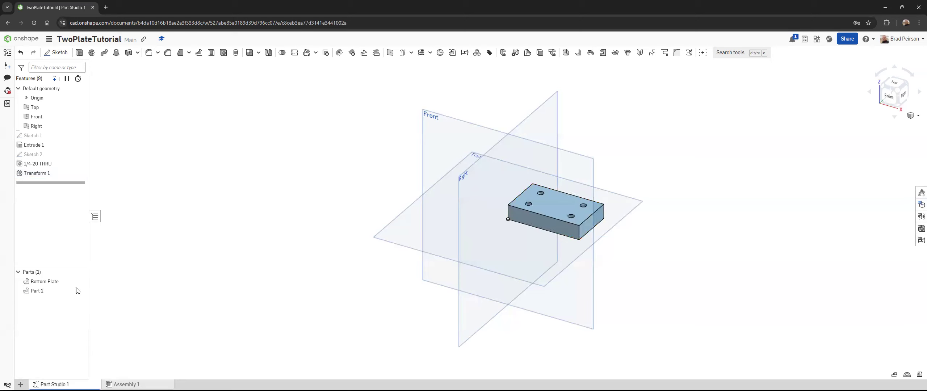
pyautogui.rightClick(37, 292)
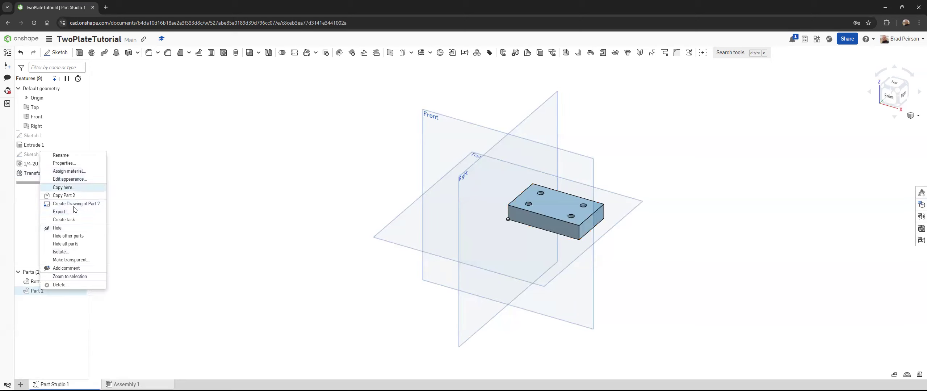
pyautogui.click(70, 286)
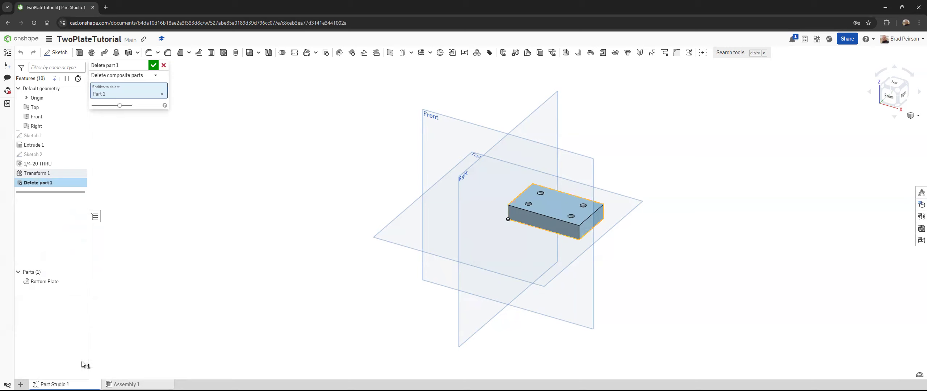
# Step: Create a new Part Studio and sketch a corner rectangle from the origin on its Top plane
pyautogui.click(20, 384)
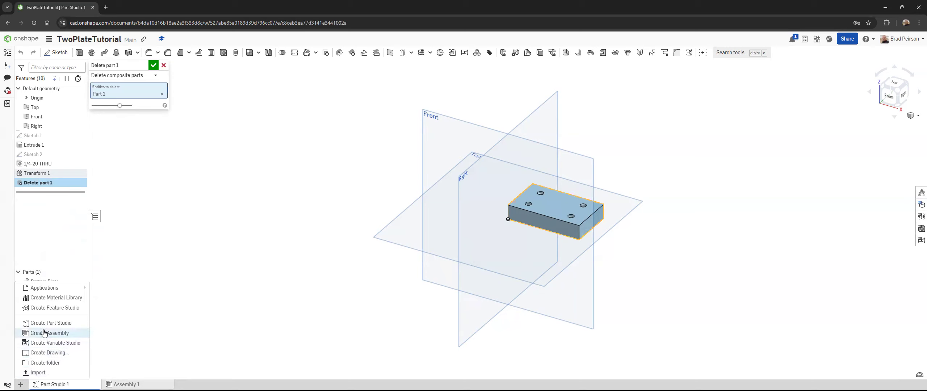
pyautogui.click(55, 321)
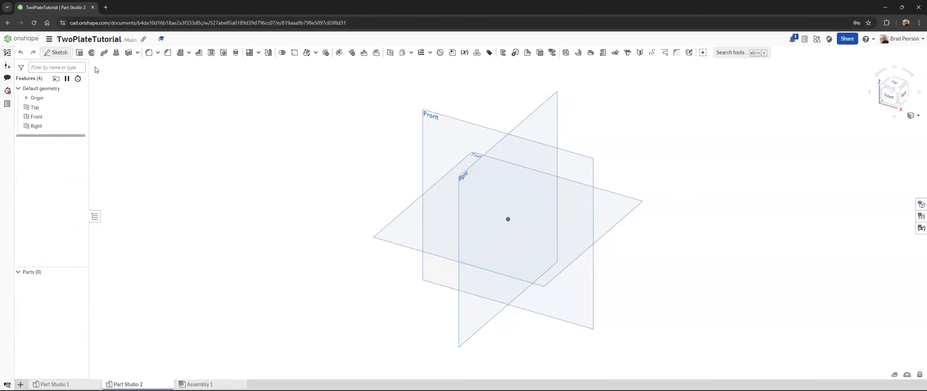
pyautogui.click(56, 52)
pyautogui.click(384, 231)
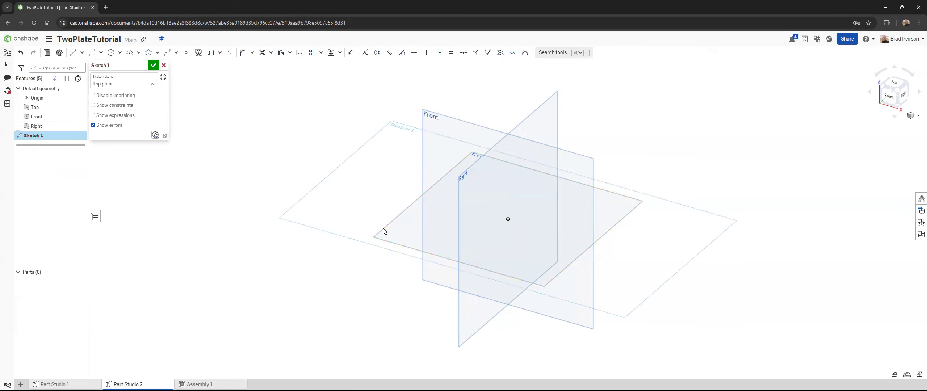
pyautogui.click(92, 55)
pyautogui.click(508, 219)
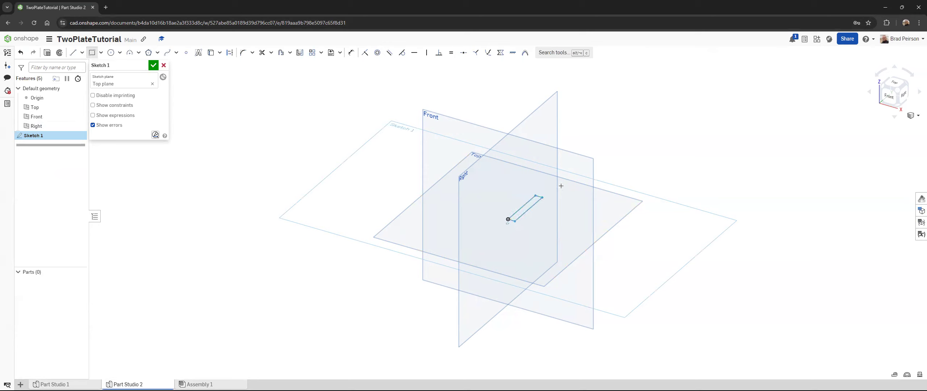
pyautogui.click(588, 227)
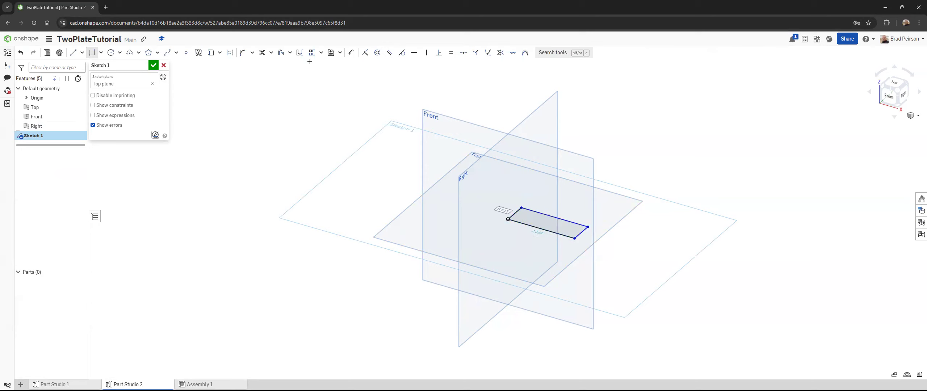
# Step: Dimension the rectangle 1.5 in wide and 2.5 in long, and finish the sketch
pyautogui.click(351, 52)
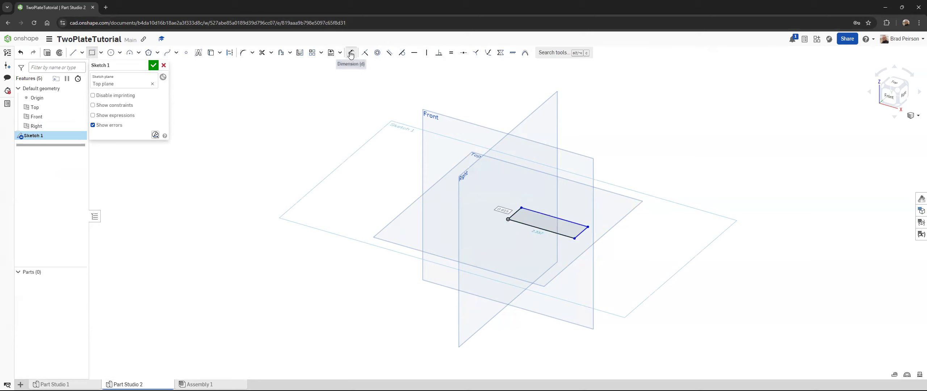
pyautogui.click(514, 213)
pyautogui.click(499, 209)
pyautogui.write('1.5')
pyautogui.press('Return')
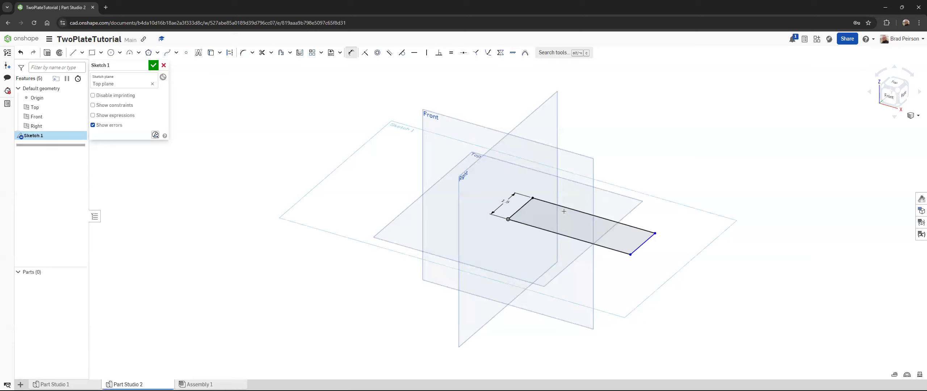
pyautogui.click(567, 208)
pyautogui.click(582, 198)
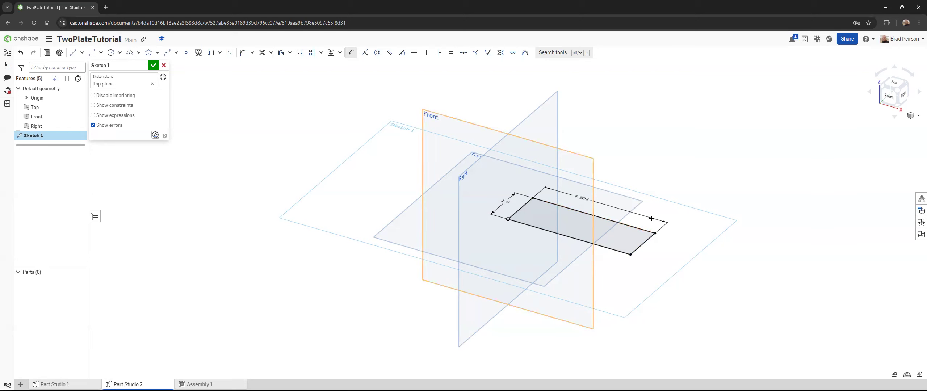
pyautogui.doubleClick(581, 198)
pyautogui.write('2.')
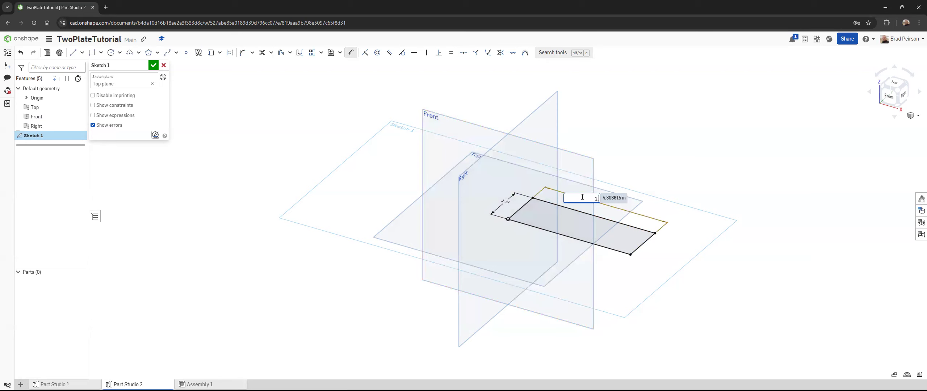
pyautogui.write('5')
pyautogui.press('Return')
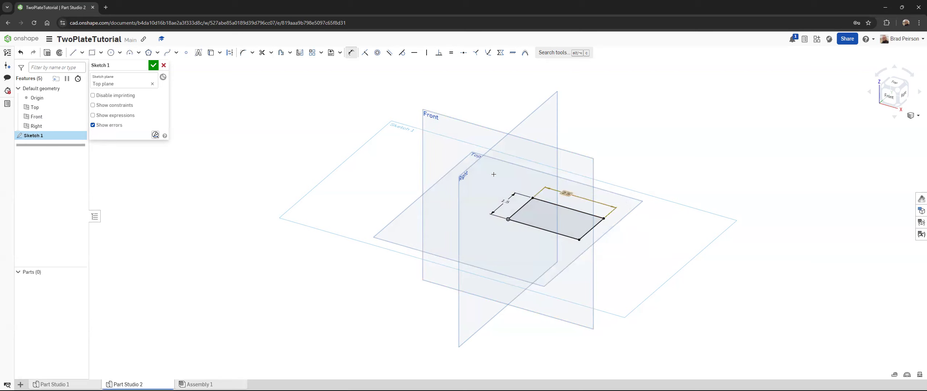
pyautogui.click(154, 65)
# Step: Extrude the rectangle as a new solid with a blind depth of 0.5 in
pyautogui.click(79, 53)
pyautogui.click(545, 216)
pyautogui.click(149, 126)
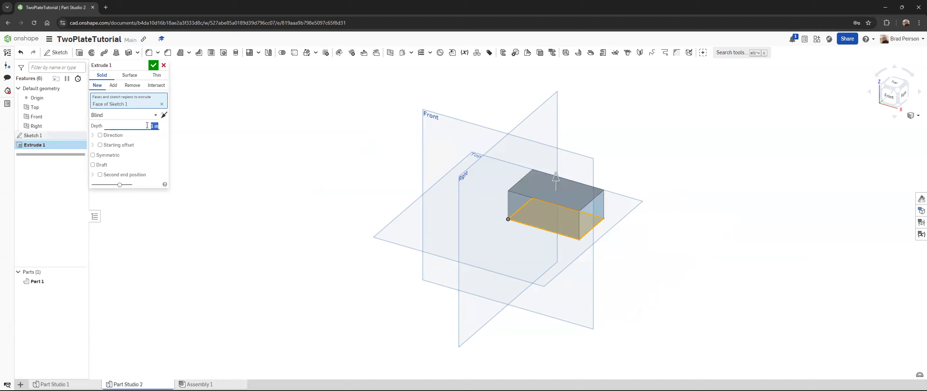
pyautogui.write('.5')
pyautogui.press('Return')
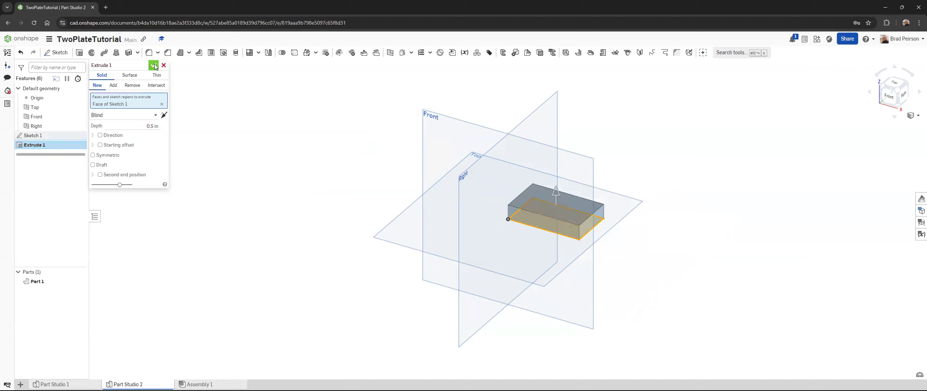
pyautogui.click(153, 66)
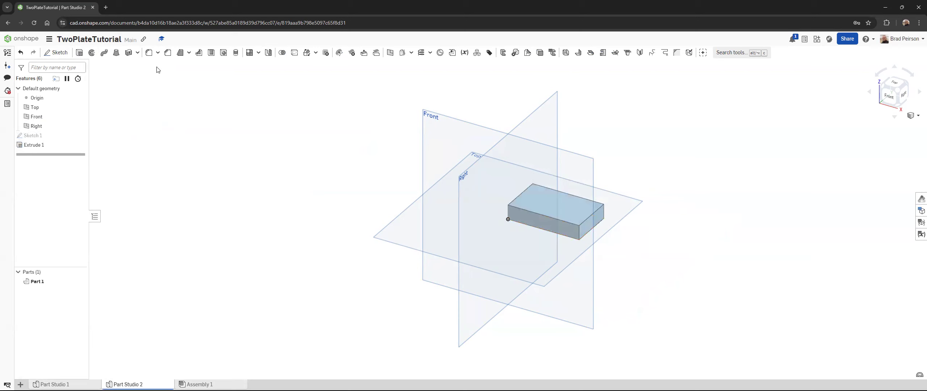
# Step: Start a sketch on the plate's top face and place four points, one near each corner
pyautogui.click(58, 52)
pyautogui.click(547, 198)
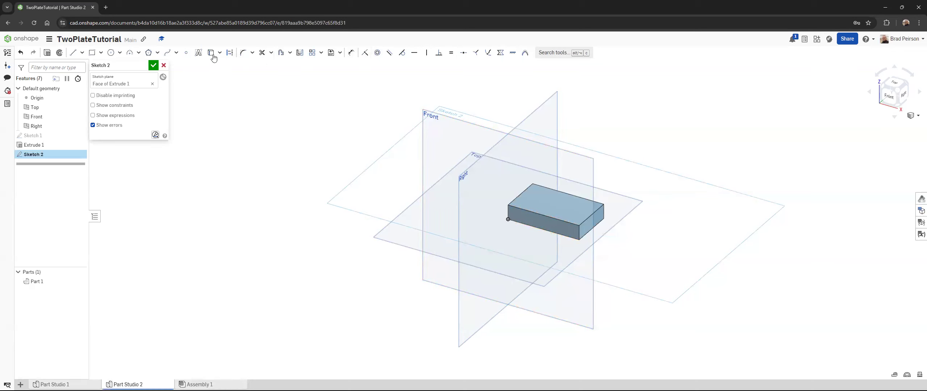
pyautogui.click(185, 53)
pyautogui.click(541, 194)
pyautogui.click(531, 202)
pyautogui.press('Escape')
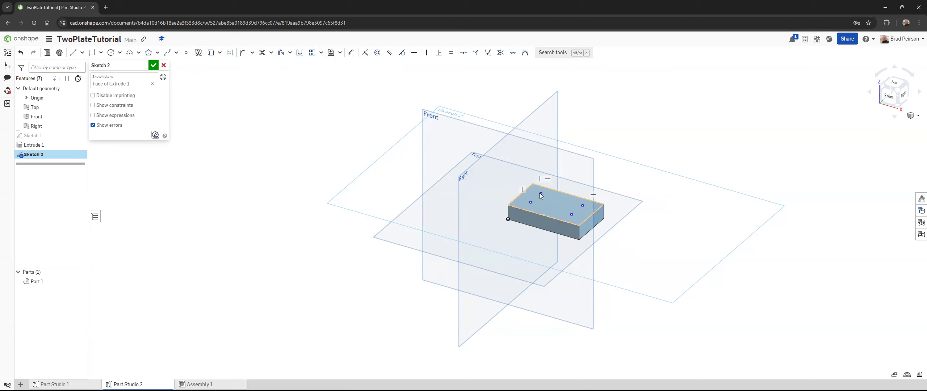
# Step: Constrain the two points at the plate's right end to be vertical and the two front points to be horizontal
pyautogui.click(572, 215)
pyautogui.rightClick(583, 205)
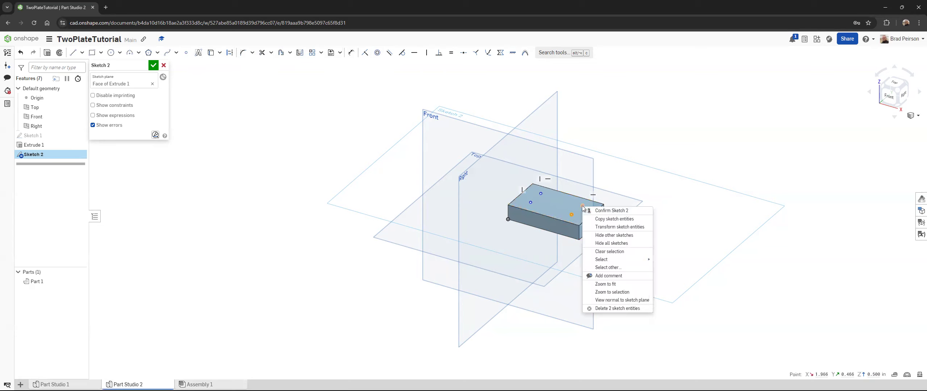
pyautogui.click(725, 158)
pyautogui.click(582, 206)
pyautogui.click(427, 53)
pyautogui.click(572, 216)
pyautogui.click(531, 202)
pyautogui.click(414, 55)
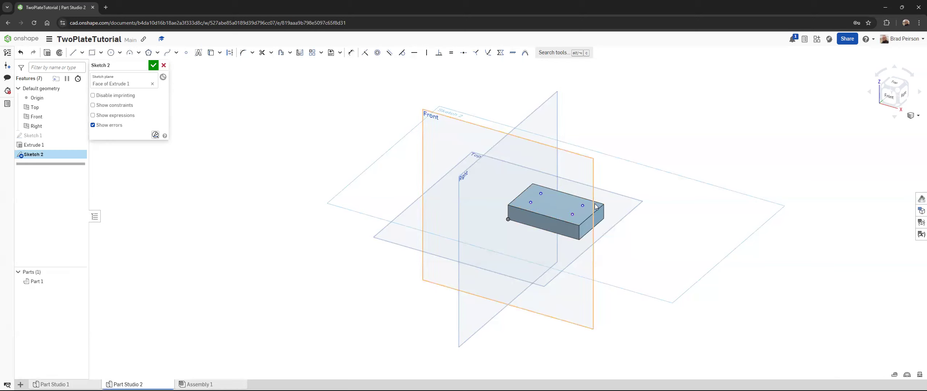
# Step: Dimension the two back points 0.5 in from the plate's nearest short edges, one at each end
pyautogui.click(351, 52)
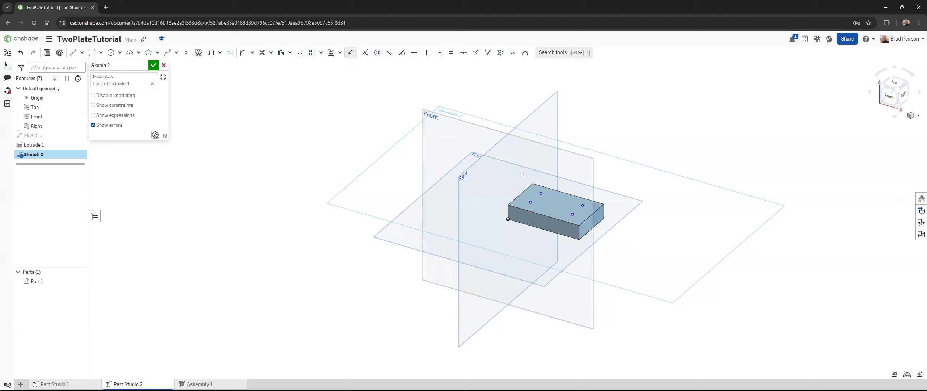
pyautogui.click(540, 193)
pyautogui.click(521, 194)
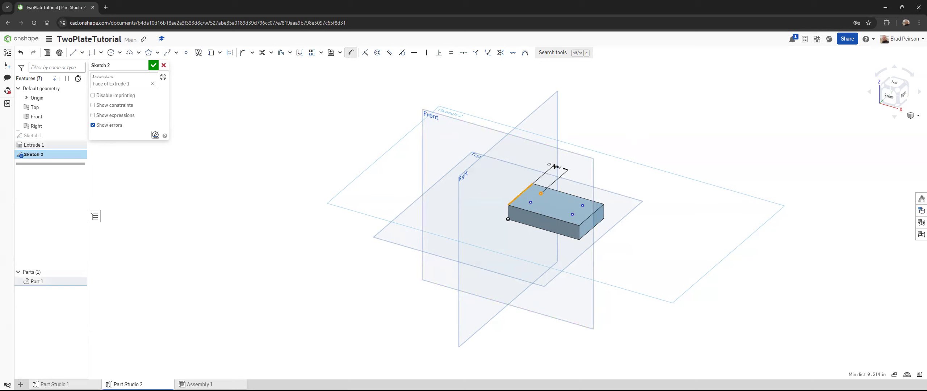
pyautogui.click(554, 166)
pyautogui.write('.5')
pyautogui.press('Return')
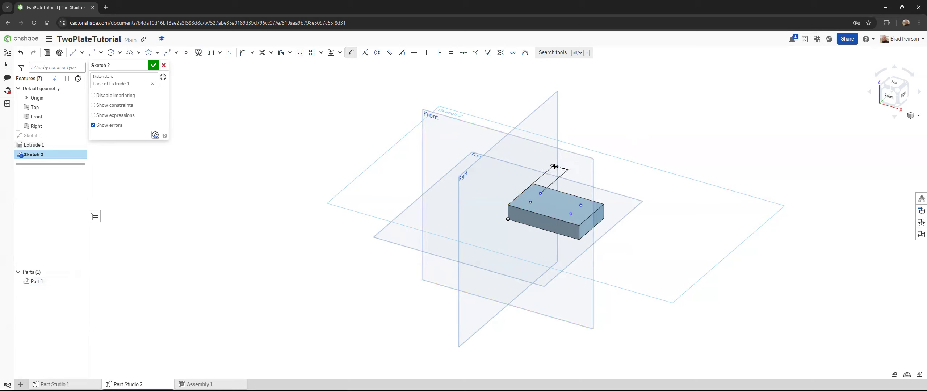
pyautogui.click(580, 205)
pyautogui.click(586, 220)
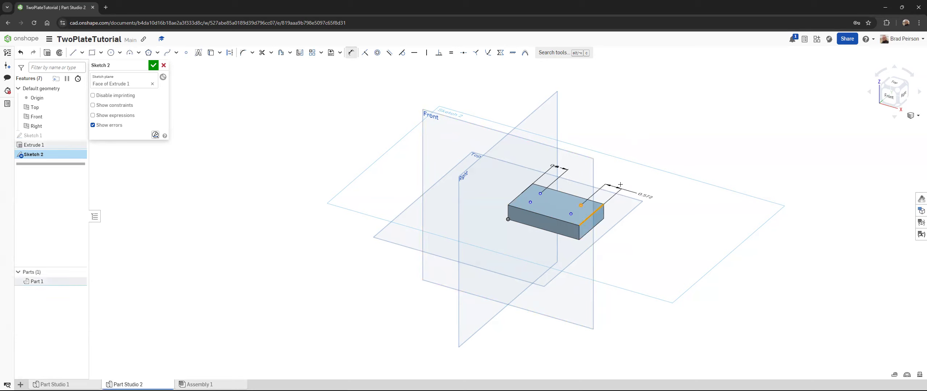
pyautogui.click(620, 186)
pyautogui.press('Return')
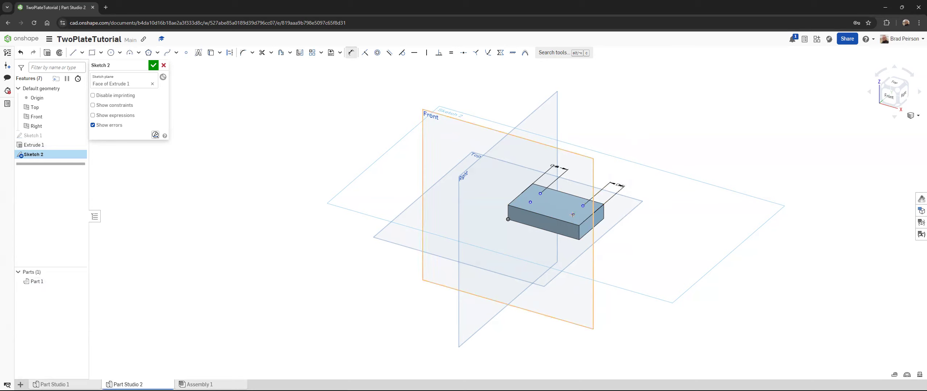
# Step: Dimension the right-end points 0.375 in from the plate's front and back long edges respectively, and finish the sketch
pyautogui.click(572, 215)
pyautogui.click(547, 235)
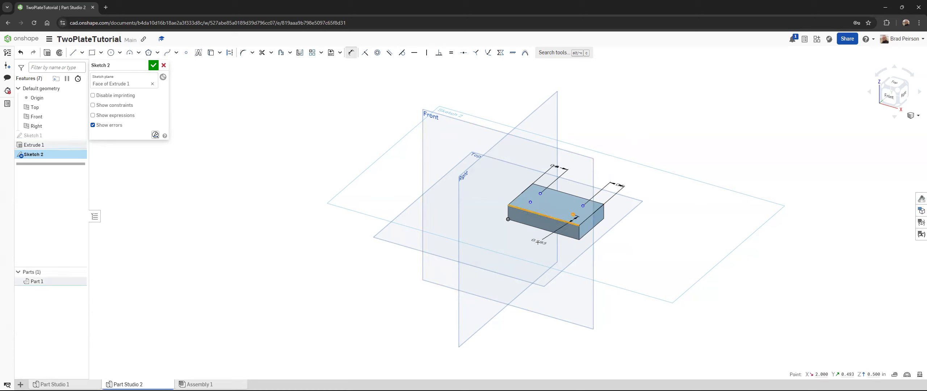
pyautogui.click(539, 243)
pyautogui.write('0.3756')
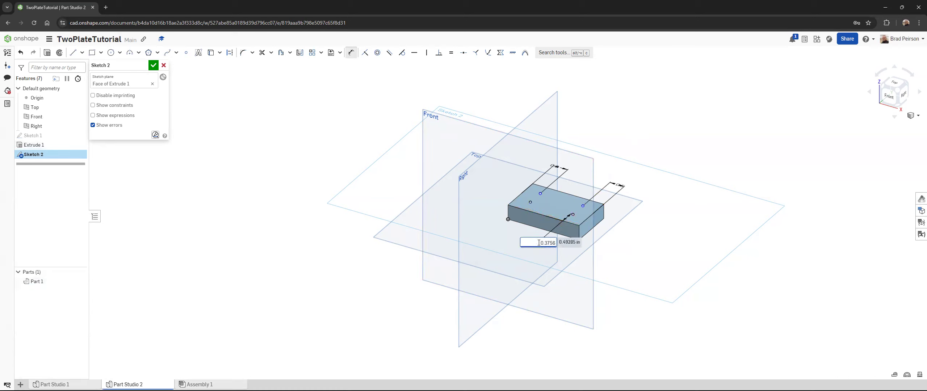
pyautogui.press('BackSpace')
pyautogui.press('Return')
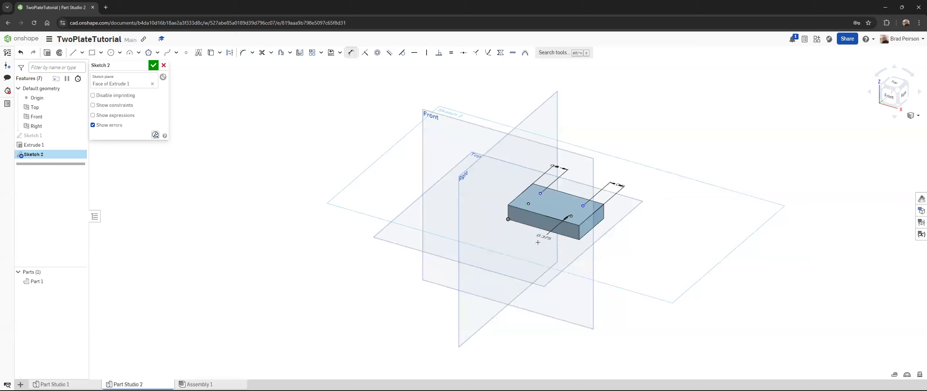
pyautogui.click(578, 197)
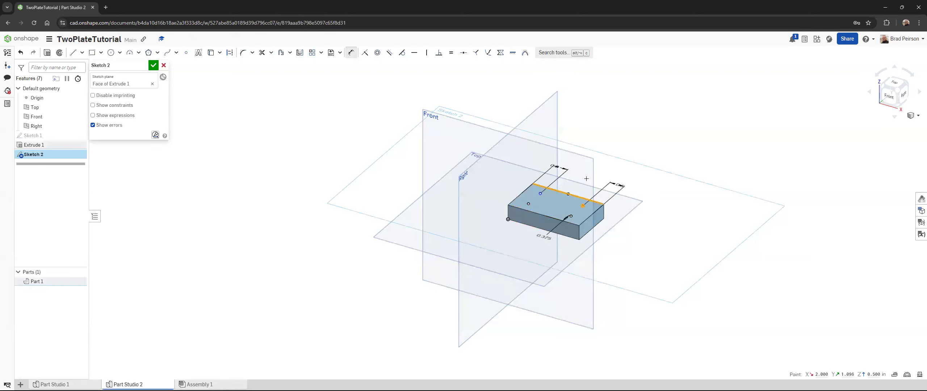
pyautogui.click(589, 174)
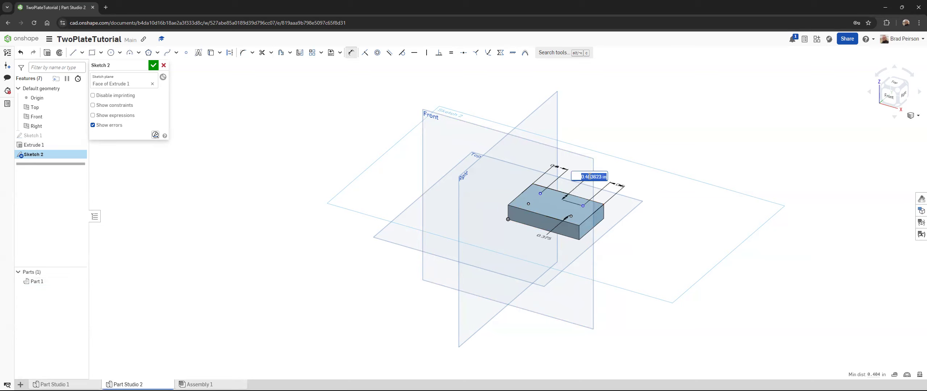
pyautogui.write('0.375')
pyautogui.press('Return')
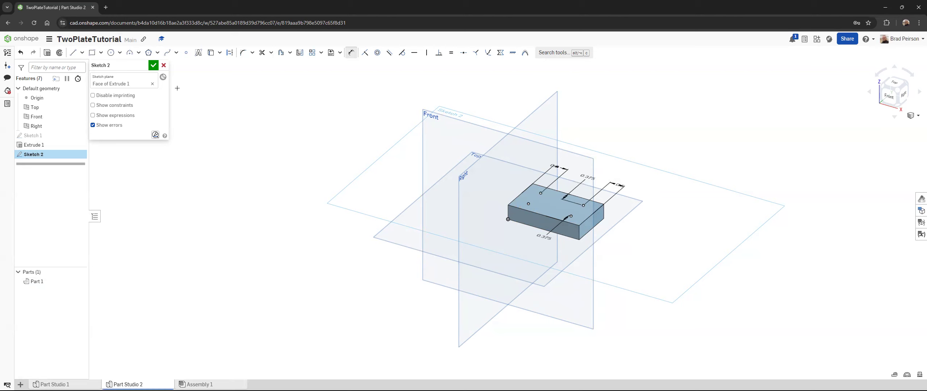
pyautogui.click(153, 65)
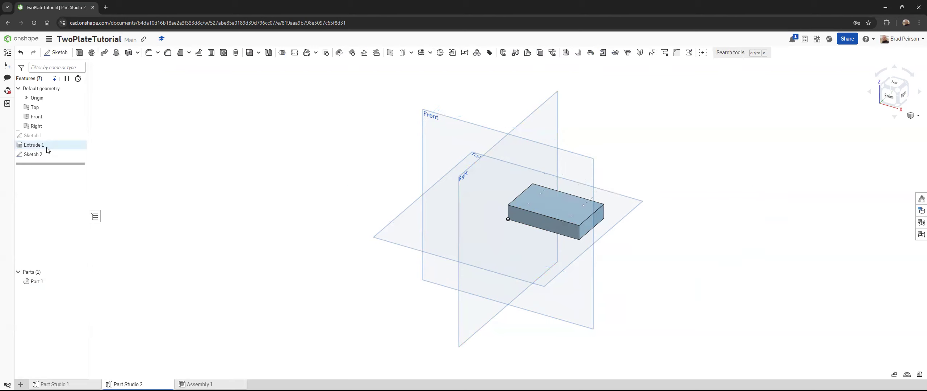
# Step: Create counterbored, drilled 1/4 in through holes at the four sketch points, with 0.438 in counterbores 0.25 in deep
pyautogui.click(37, 155)
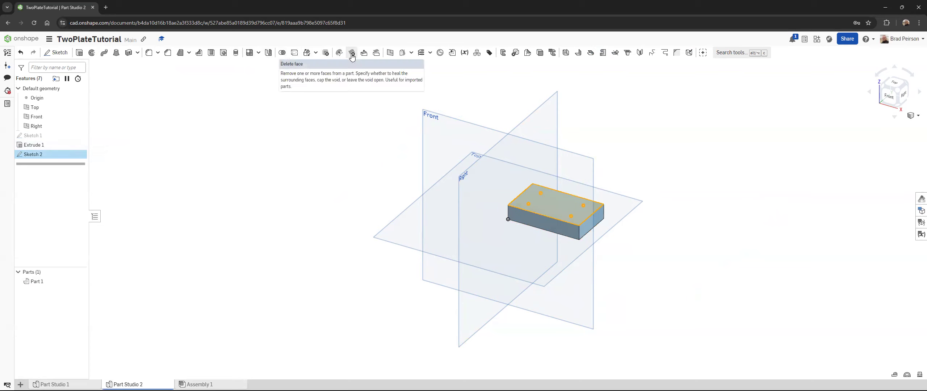
pyautogui.click(224, 56)
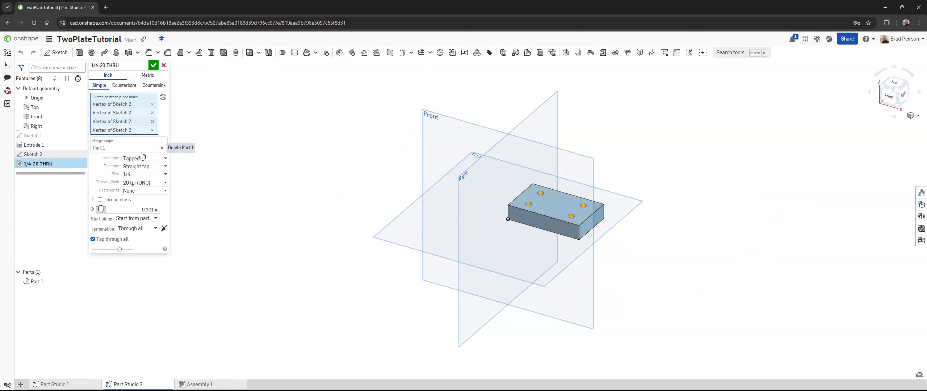
pyautogui.click(124, 85)
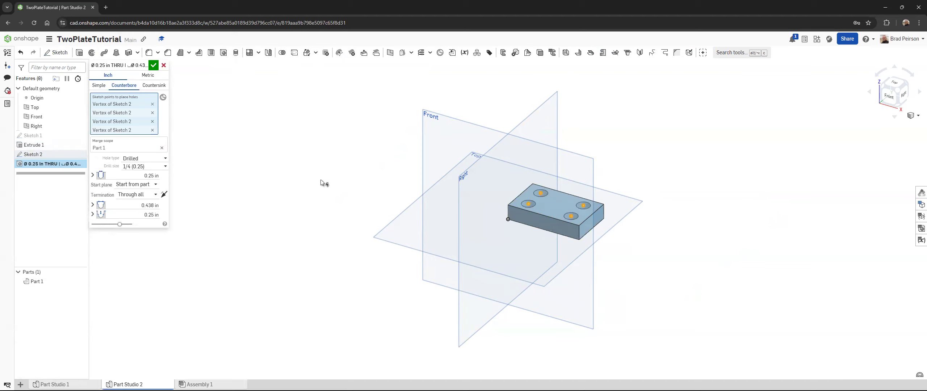
pyautogui.moveTo(538, 199)
pyautogui.mouseDown(button='right')
pyautogui.moveTo(532, 256)
pyautogui.moveTo(520, 212)
pyautogui.moveTo(528, 211)
pyautogui.moveTo(530, 236)
pyautogui.moveTo(549, 195)
pyautogui.mouseUp(button='right')
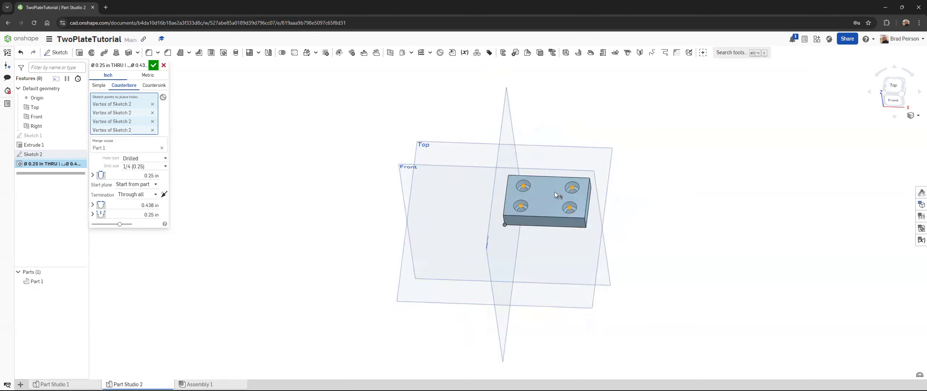
pyautogui.scroll(-3, 554, 191)
pyautogui.scroll(5, 556, 195)
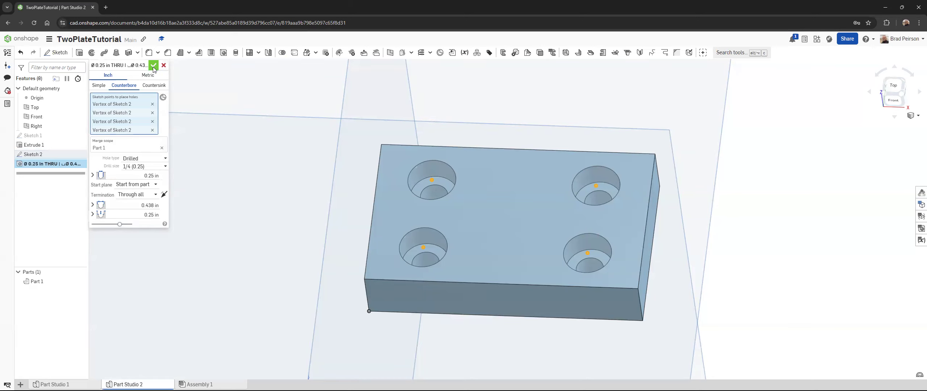
pyautogui.click(154, 66)
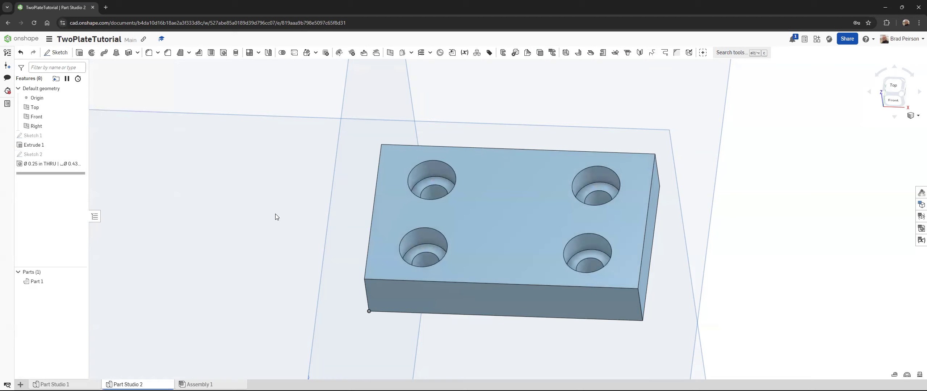
pyautogui.click(263, 207)
pyautogui.scroll(-2, 316, 200)
pyautogui.scroll(-4, 709, 199)
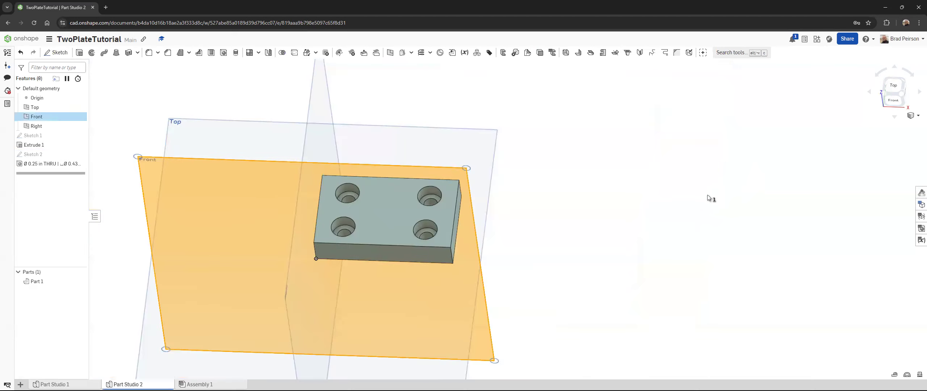
pyautogui.click(515, 209)
pyautogui.moveTo(509, 200); pyautogui.dragTo(446, 243, button='right')
pyautogui.scroll(-2, 446, 243)
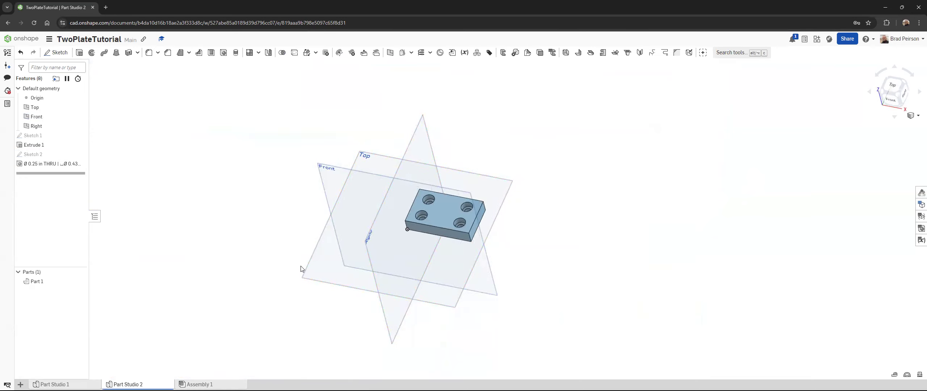